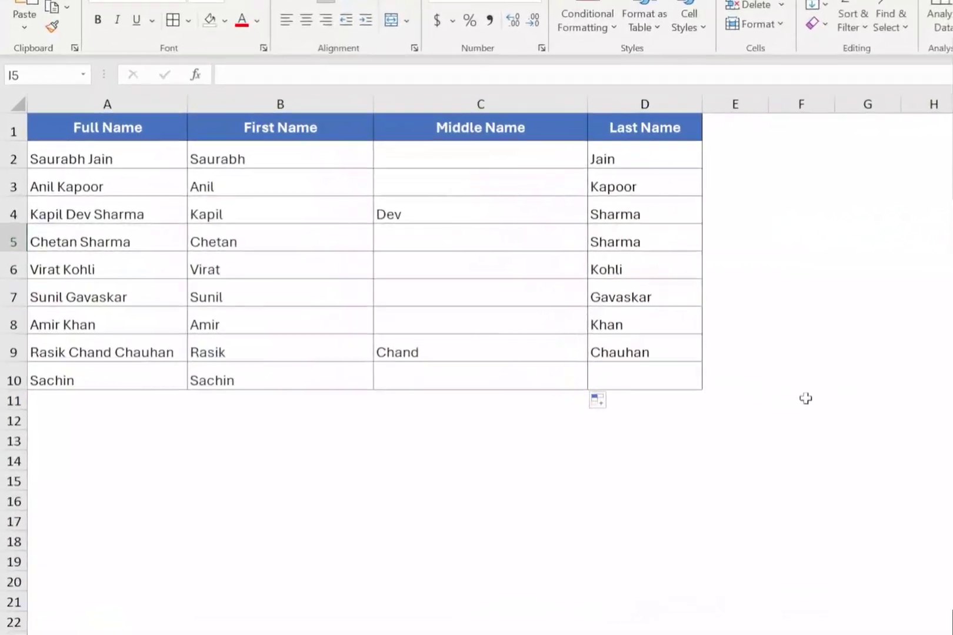
Review the existing full names and their first, middle and last name formulas.
{"action": "left_click", "coordinate": [156, 137]}
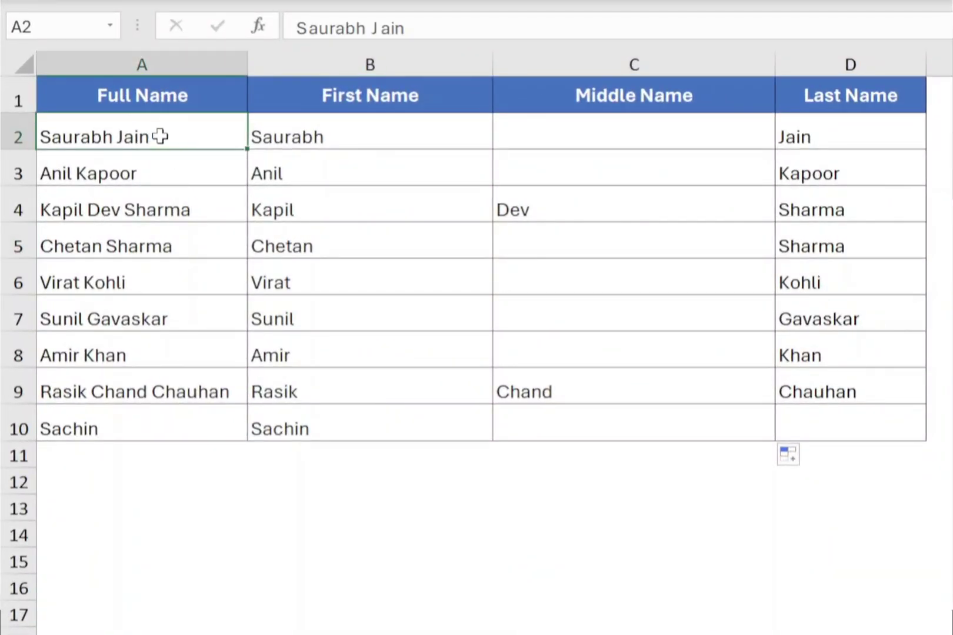
{"action": "left_click", "coordinate": [279, 132]}
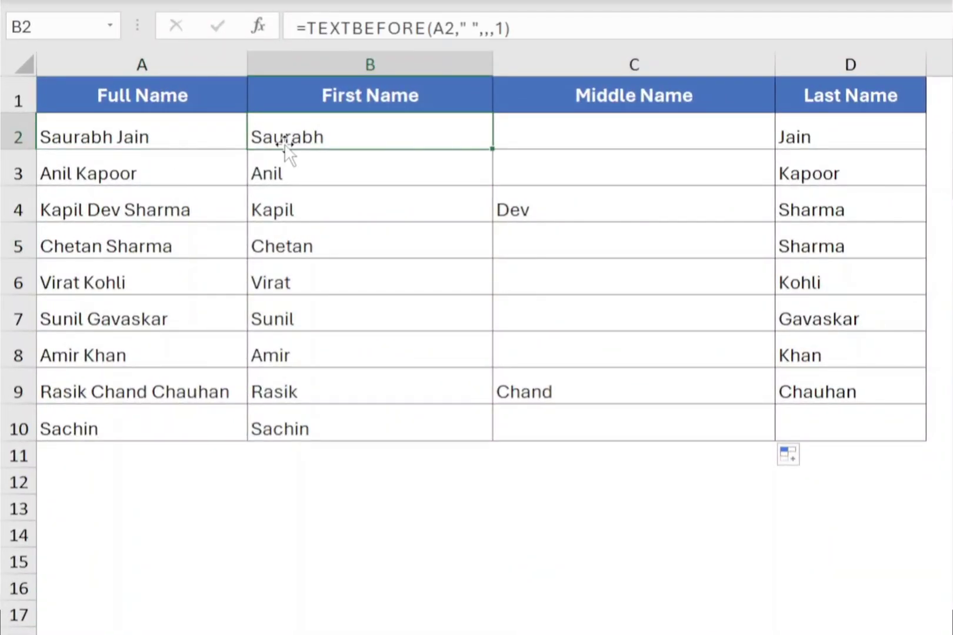
{"action": "left_click", "coordinate": [628, 210]}
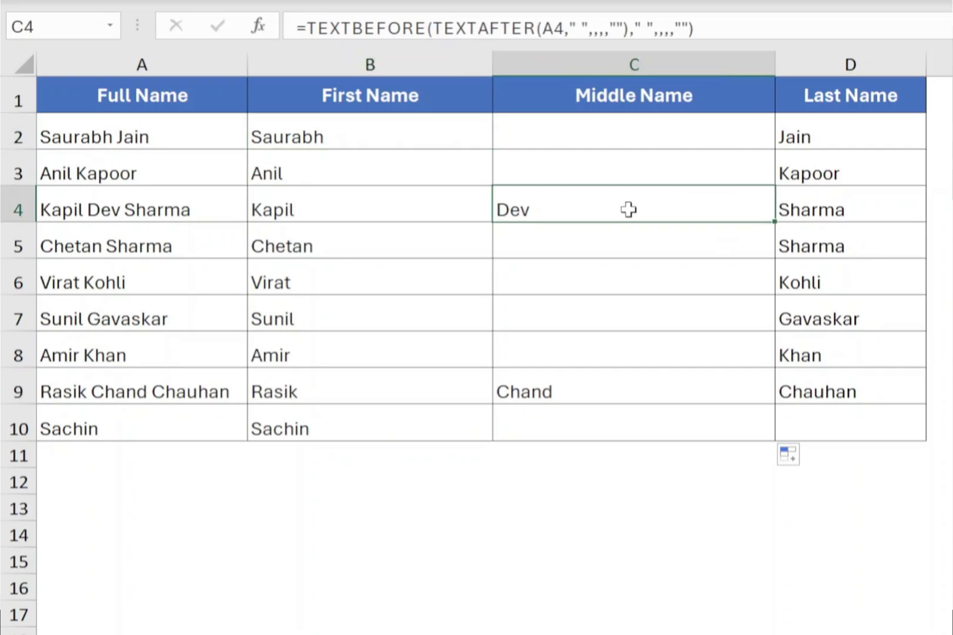
{"action": "left_click", "coordinate": [825, 209]}
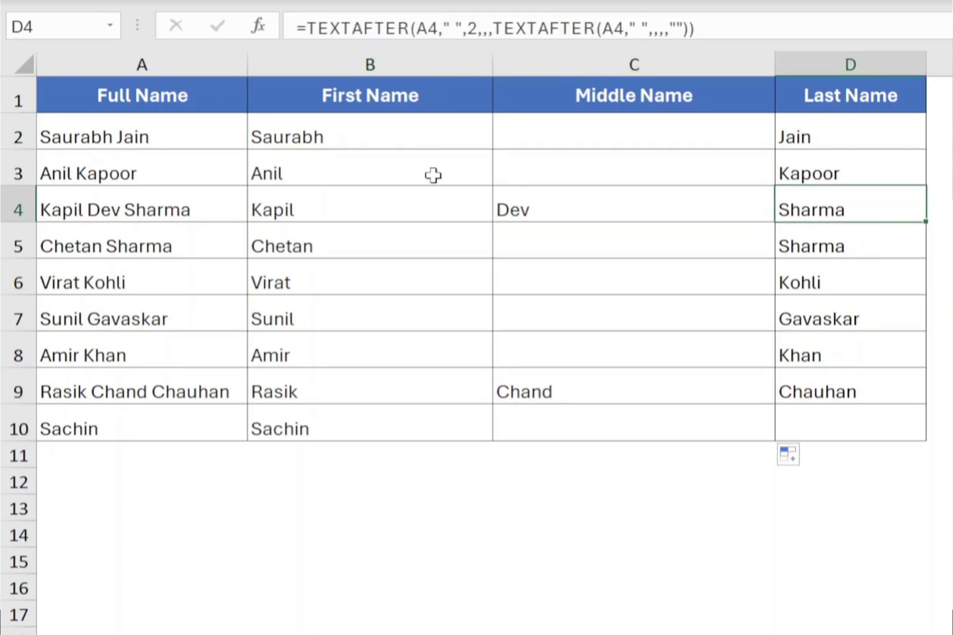
{"action": "left_click", "coordinate": [398, 146]}
{"action": "left_click", "coordinate": [838, 136]}
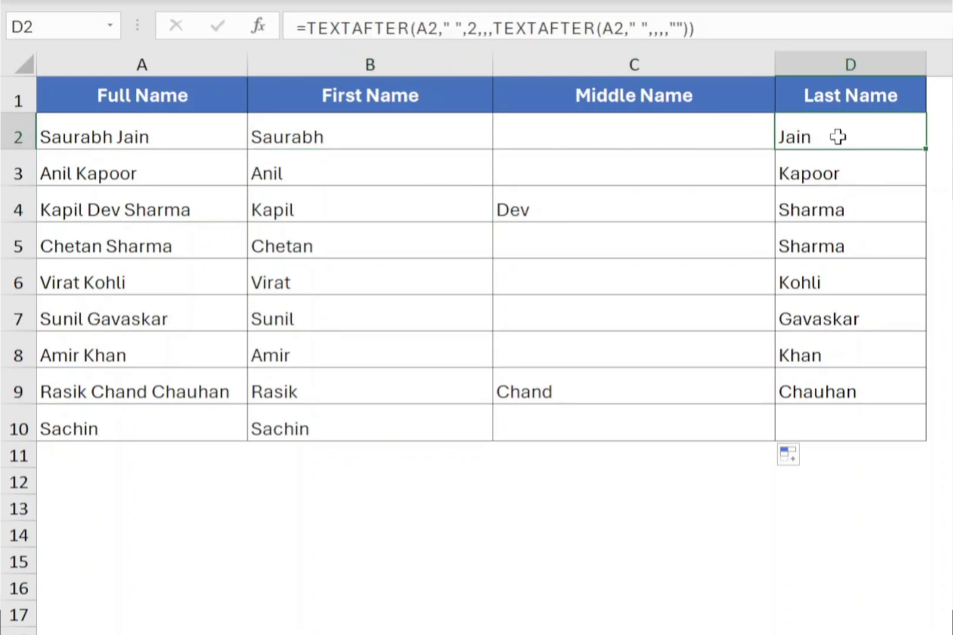
{"action": "left_click", "coordinate": [134, 453]}
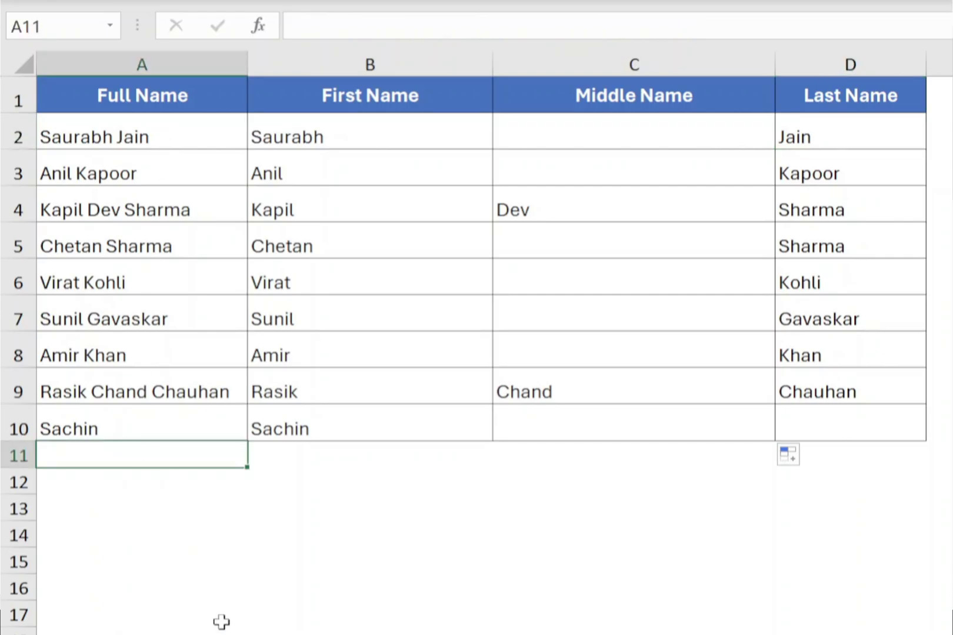
{"action": "left_click", "coordinate": [194, 419]}
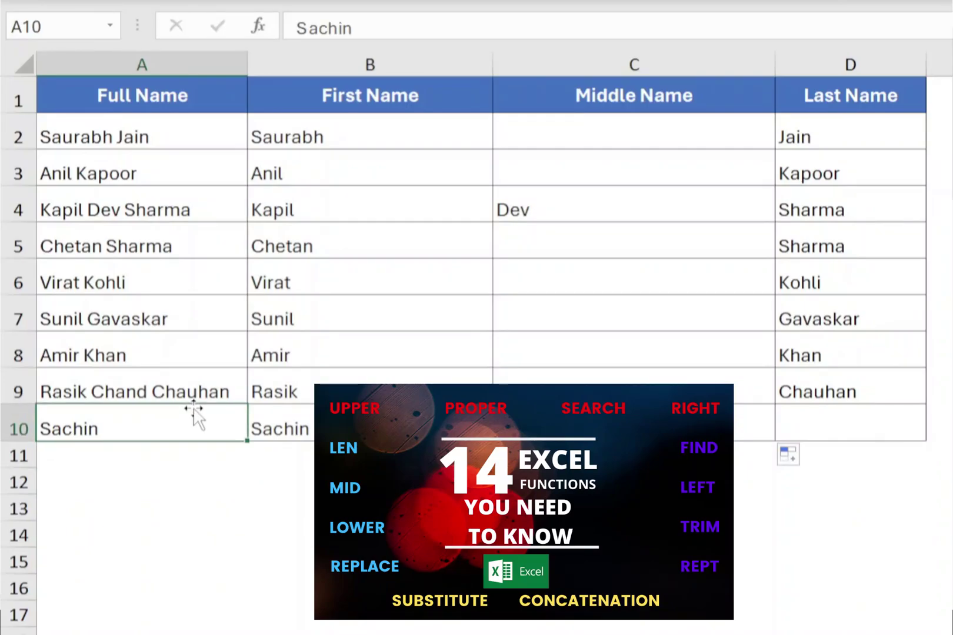
{"action": "left_click", "coordinate": [200, 389]}
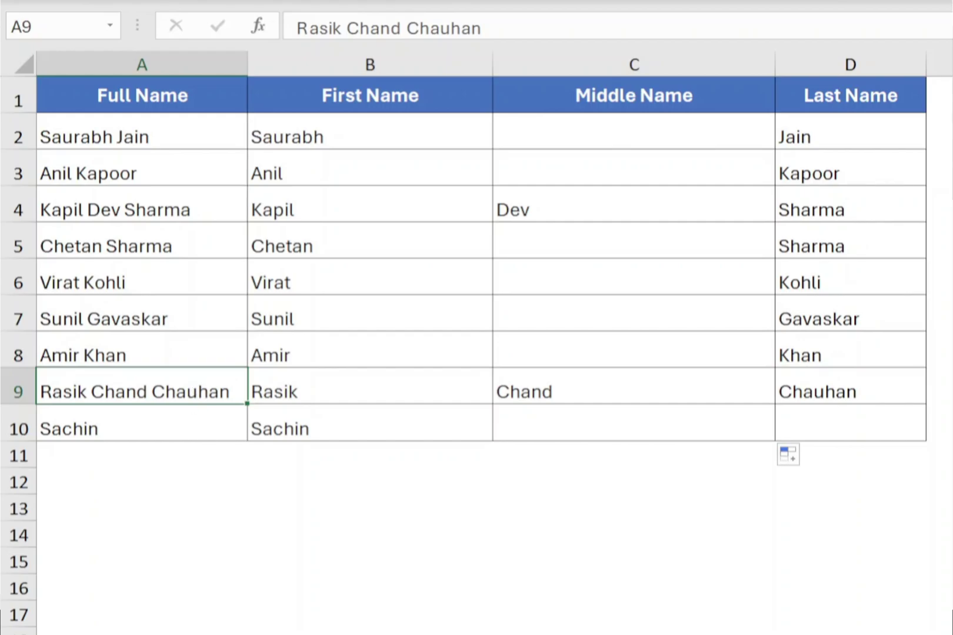
{"action": "left_click", "coordinate": [144, 462]}
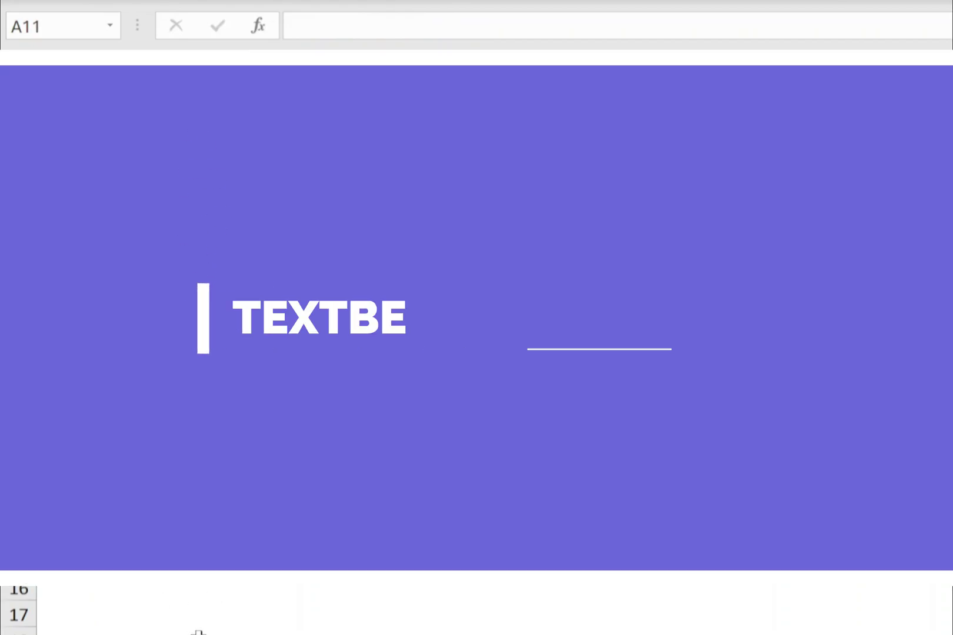
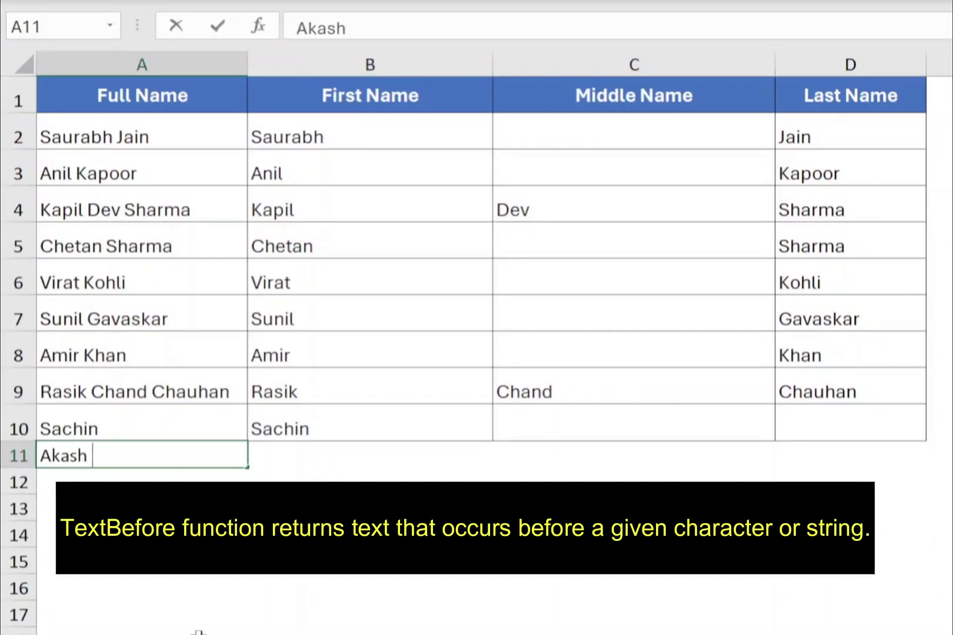
{"action": "key", "text": "Return"}
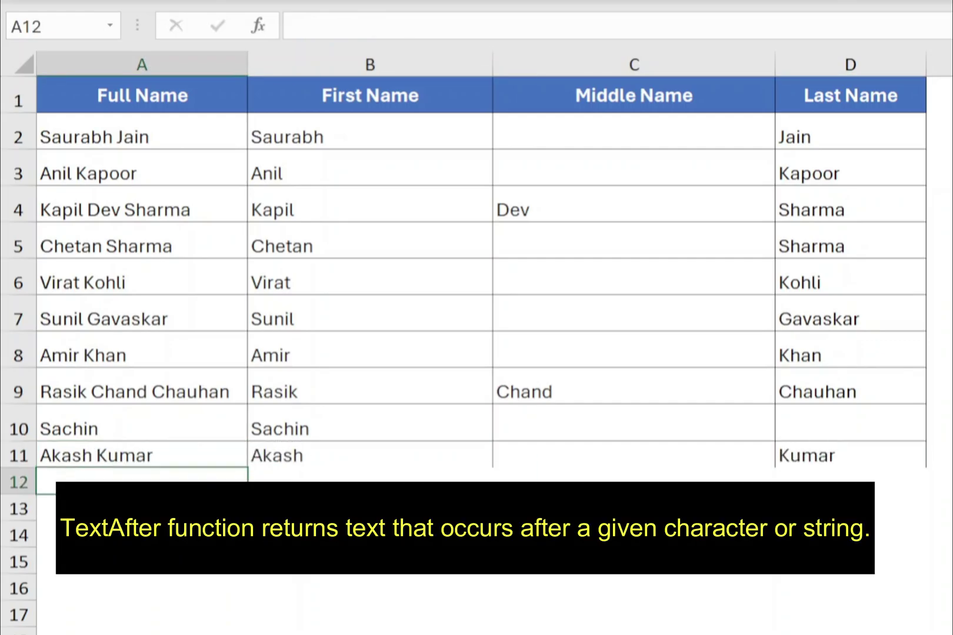
{"action": "left_click_drag", "start_coordinate": [17, 470], "coordinate": [19, 483]}
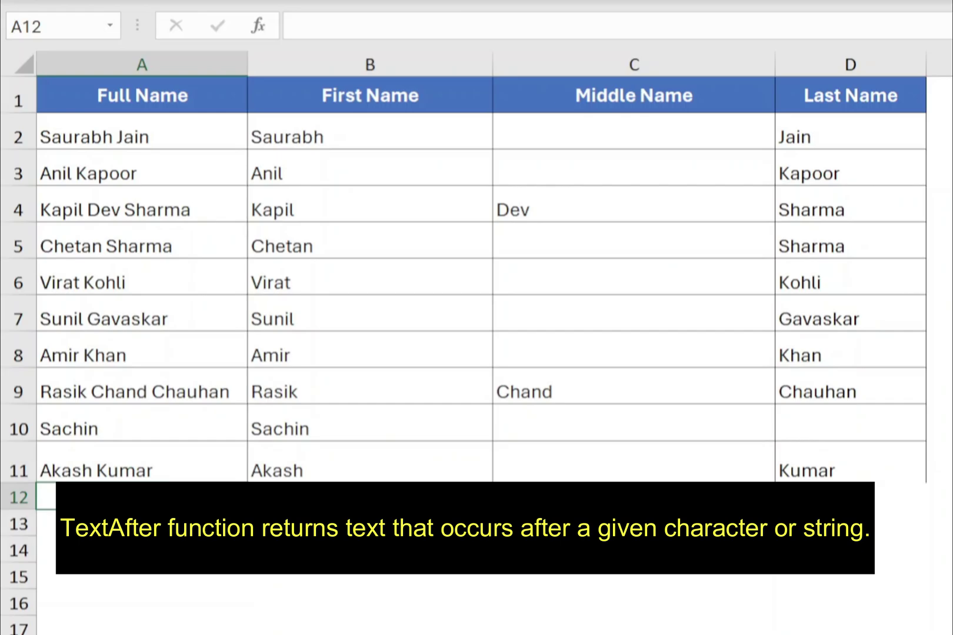
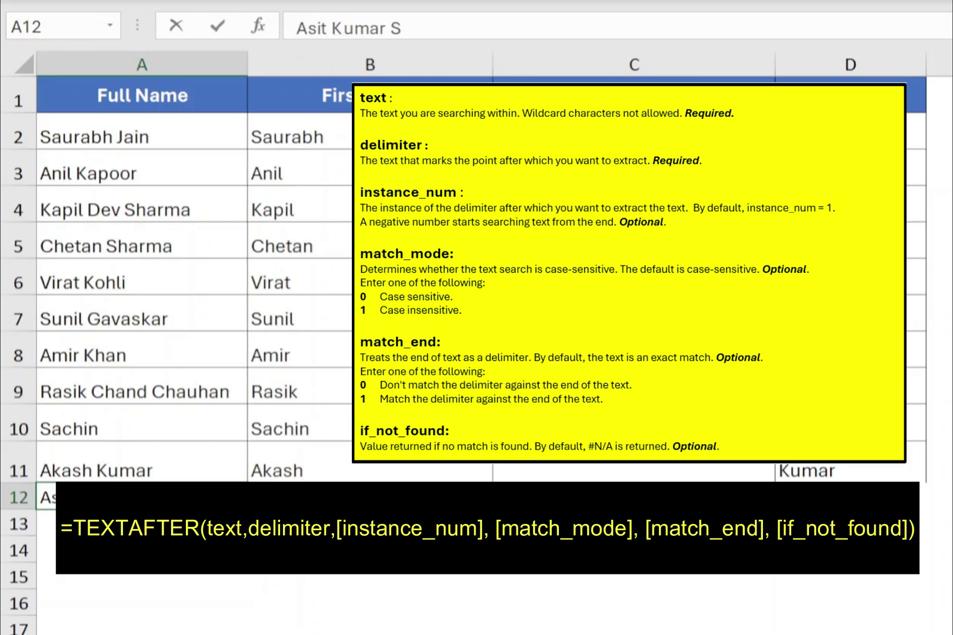
{"action": "key", "text": "Return"}
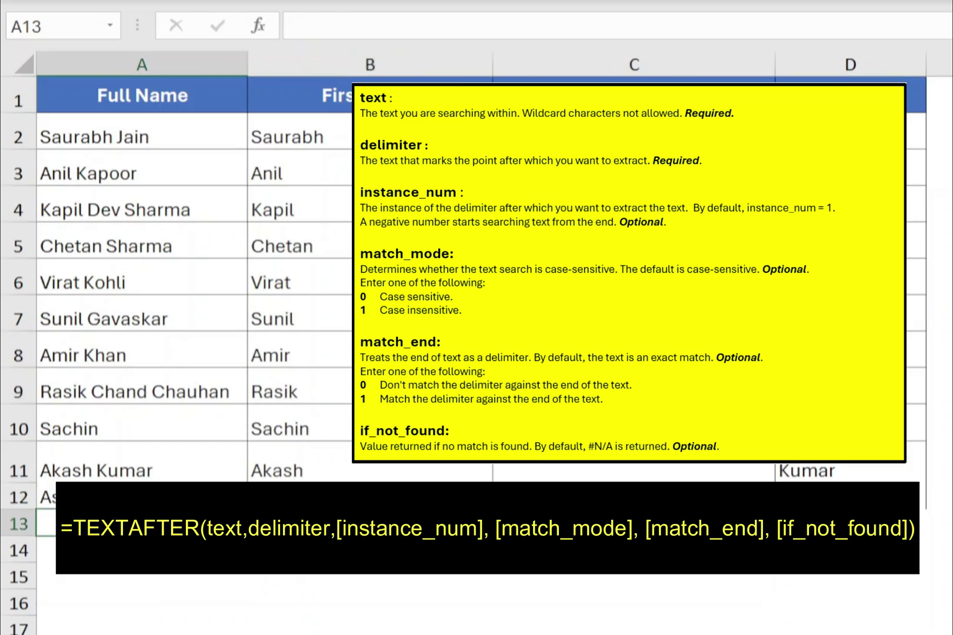
{"action": "type", "text": "Aja"}
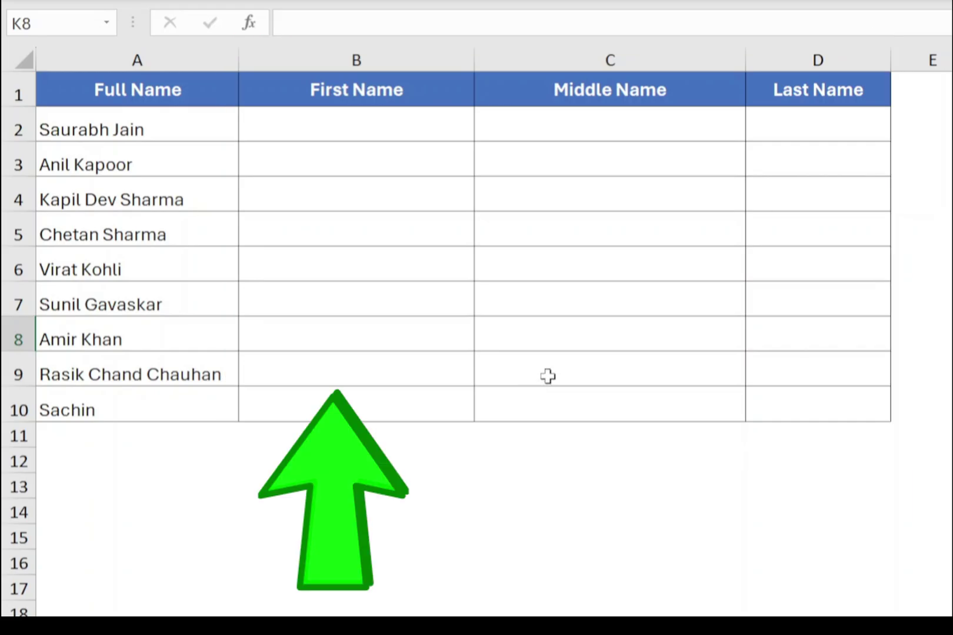
Enter =TEXTBEFORE(A2," ") in B2 to return the first name Saurabh.
{"action": "left_click", "coordinate": [338, 97]}
{"action": "left_click", "coordinate": [335, 123]}
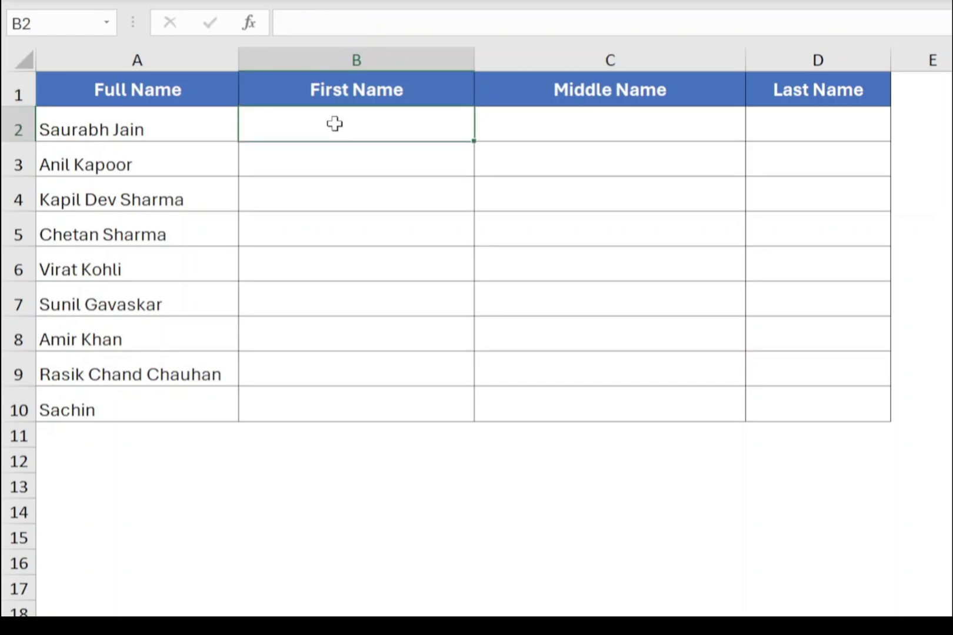
{"action": "key", "text": "F2"}
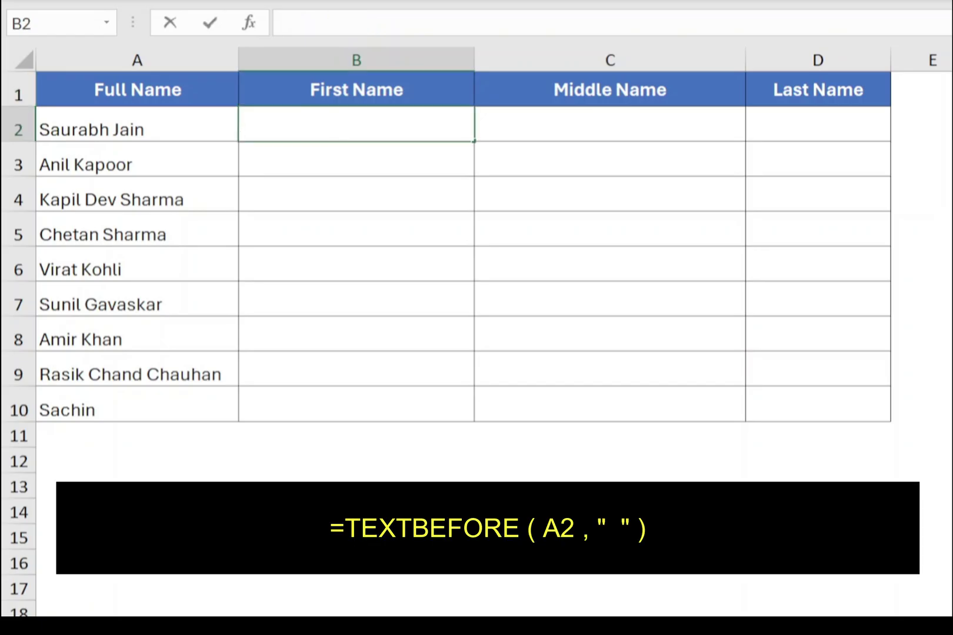
{"action": "type", "text": "=TE"}
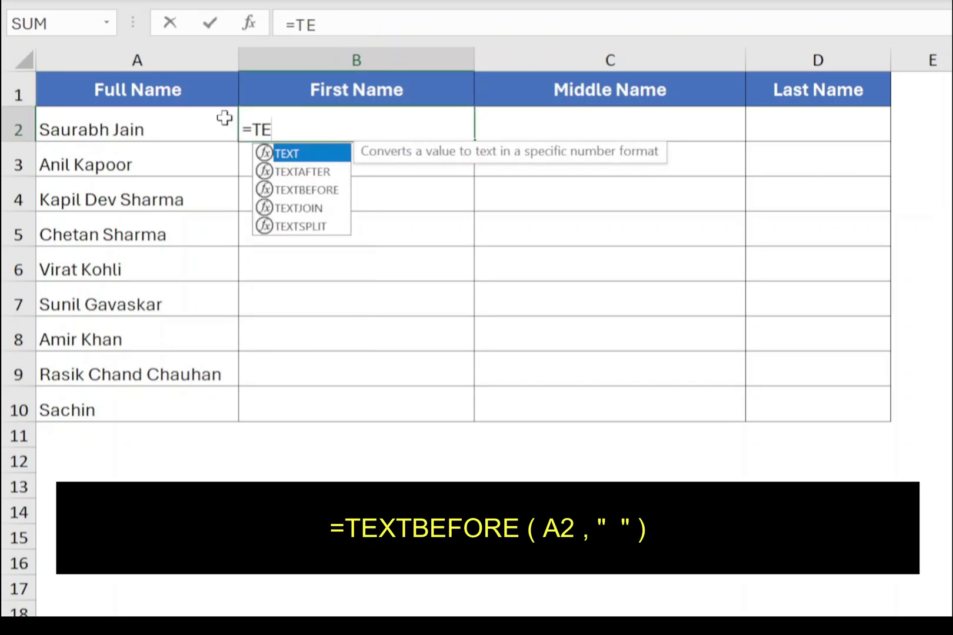
{"action": "type", "text": "XTBEFORE"}
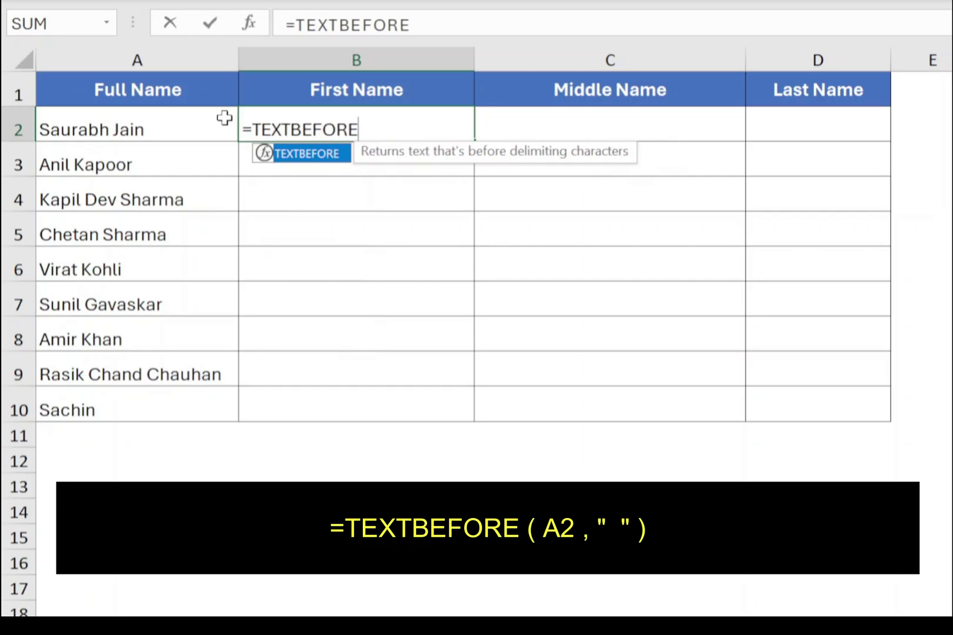
{"action": "type", "text": "("}
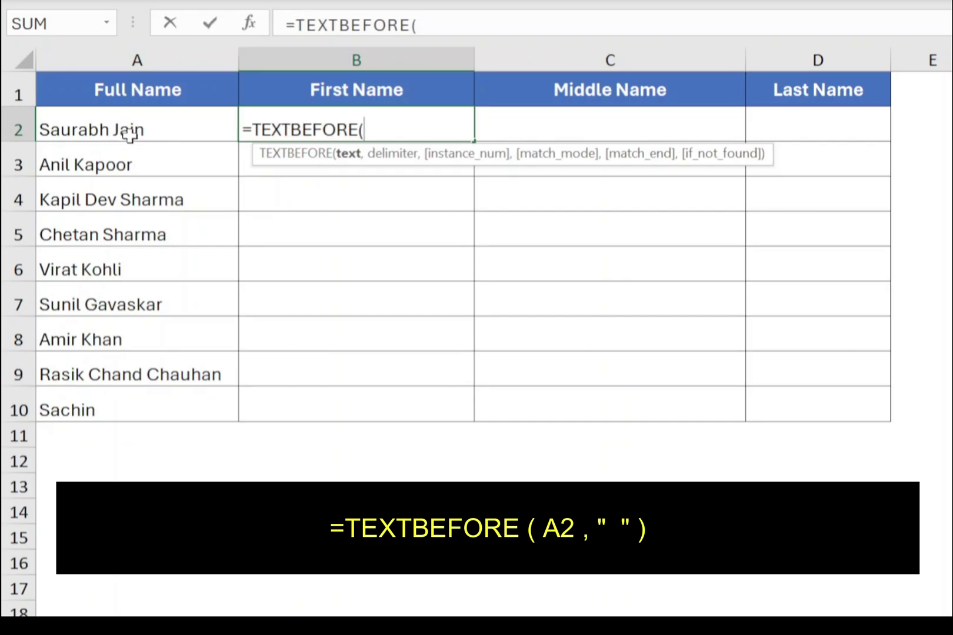
{"action": "left_click", "coordinate": [127, 129]}
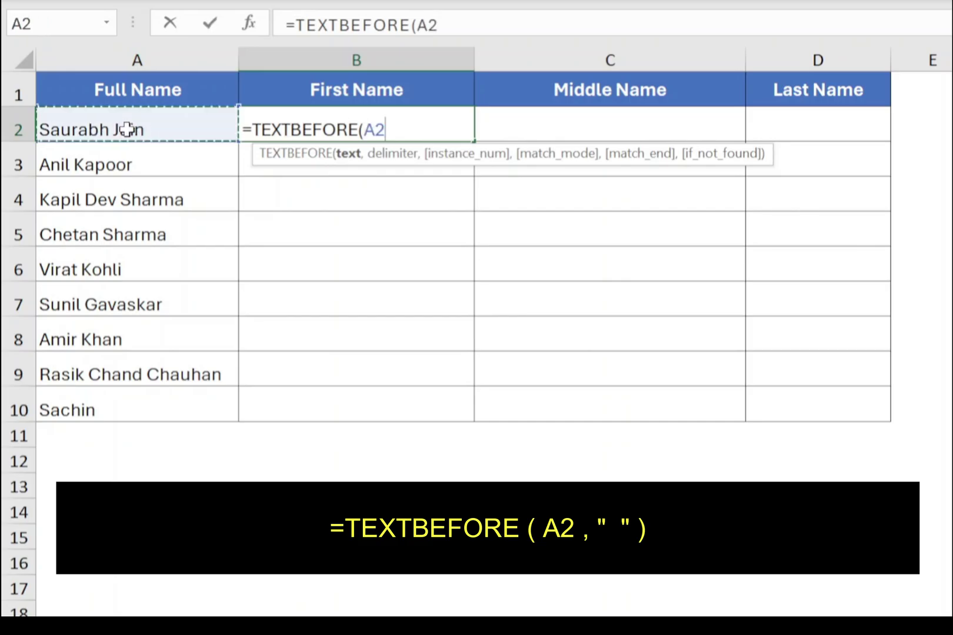
{"action": "type", "text": ","}
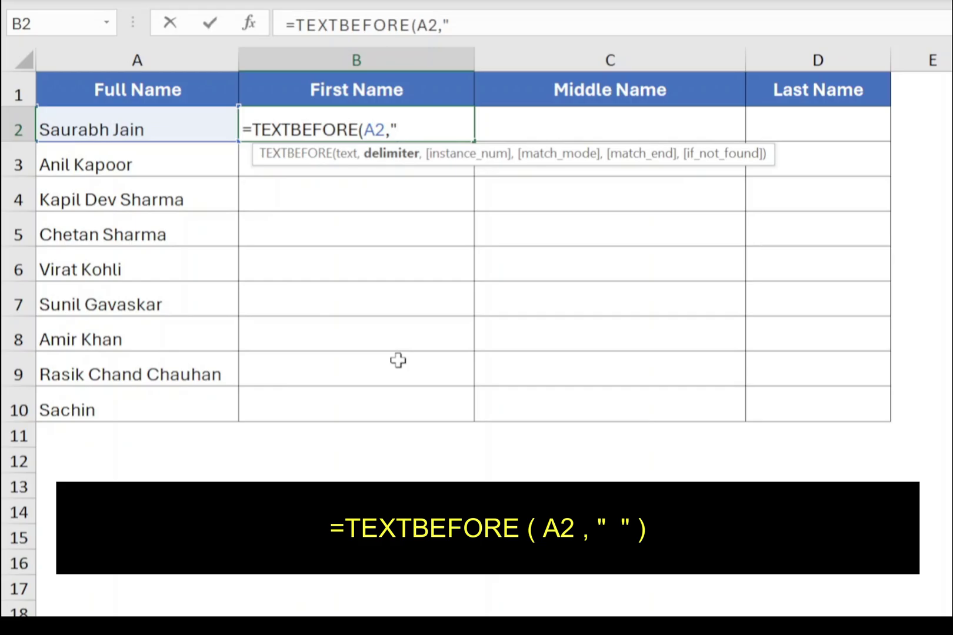
{"action": "type", "text": ")"}
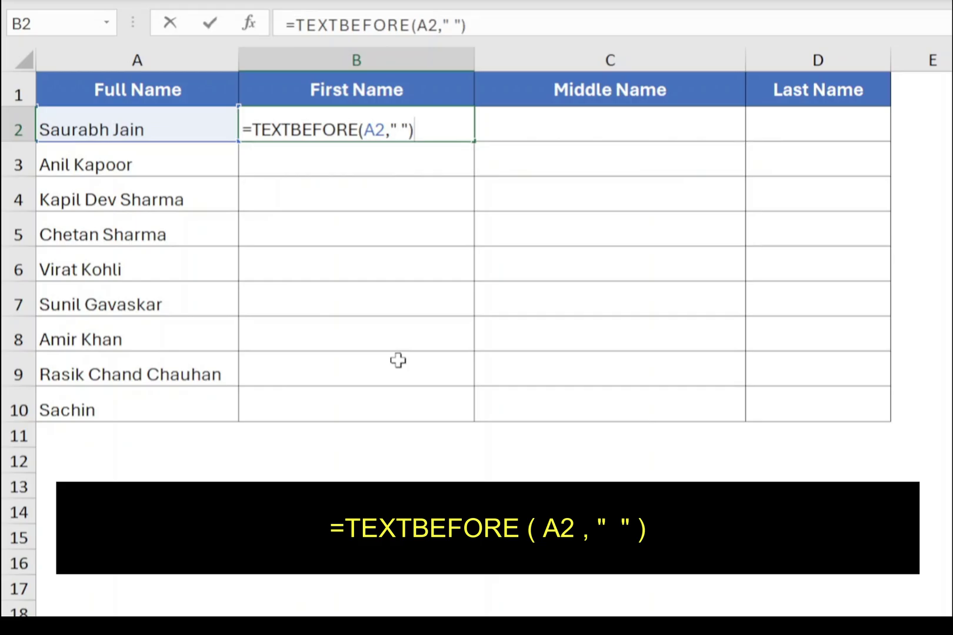
{"action": "key", "text": "Return"}
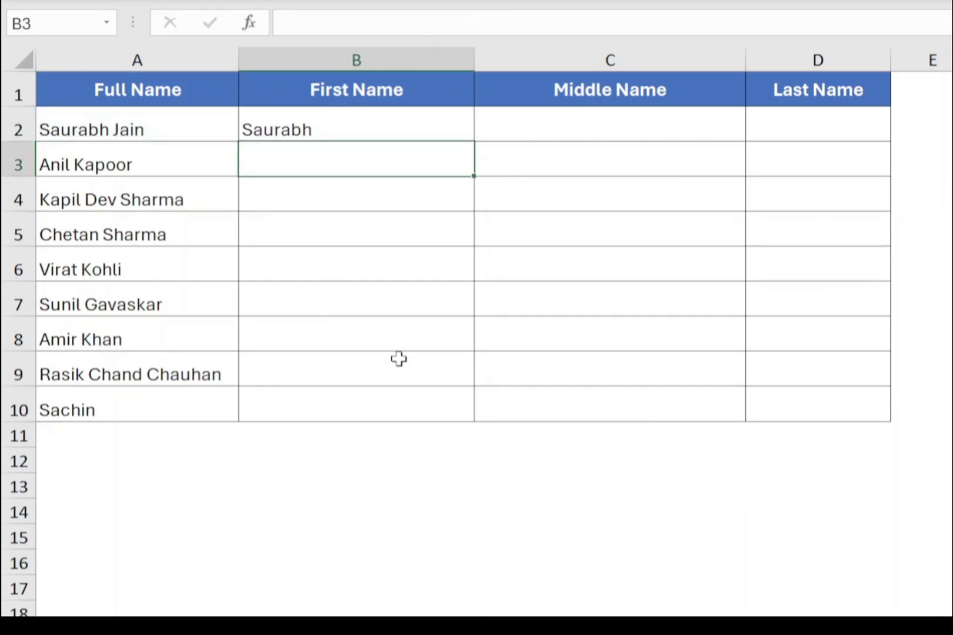
Copy the B2 first-name formula down to B10, exposing #N/A for the single name Sachin.
{"action": "left_click", "coordinate": [366, 130]}
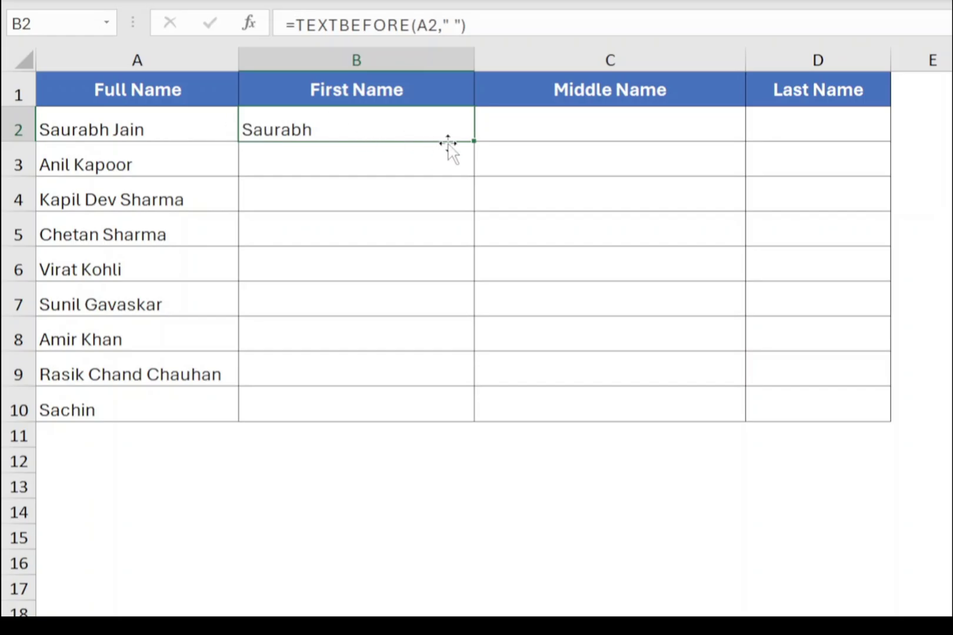
{"action": "left_click_drag", "start_coordinate": [473, 142], "coordinate": [494, 421]}
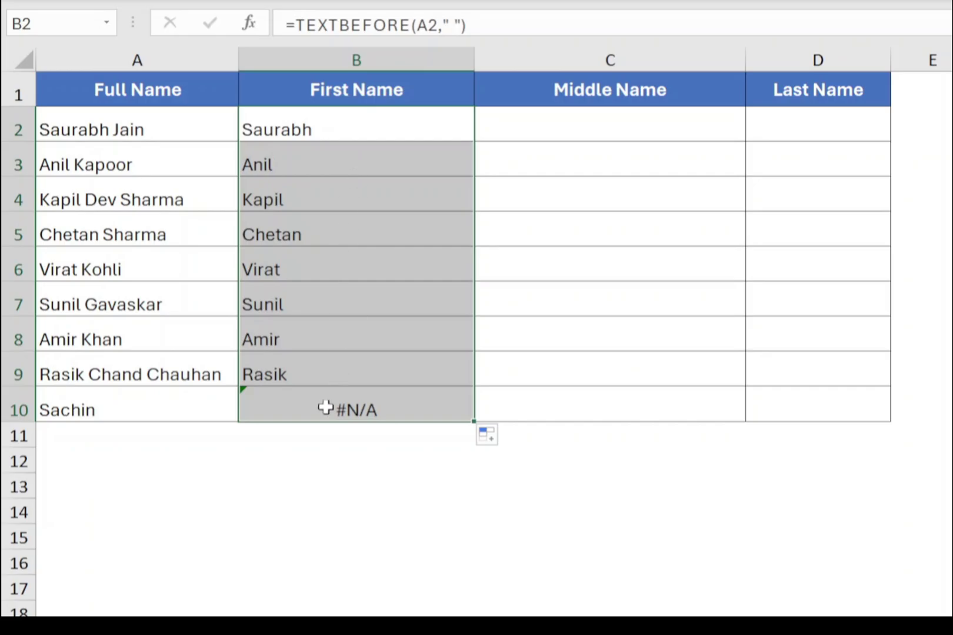
{"action": "left_click", "coordinate": [290, 404]}
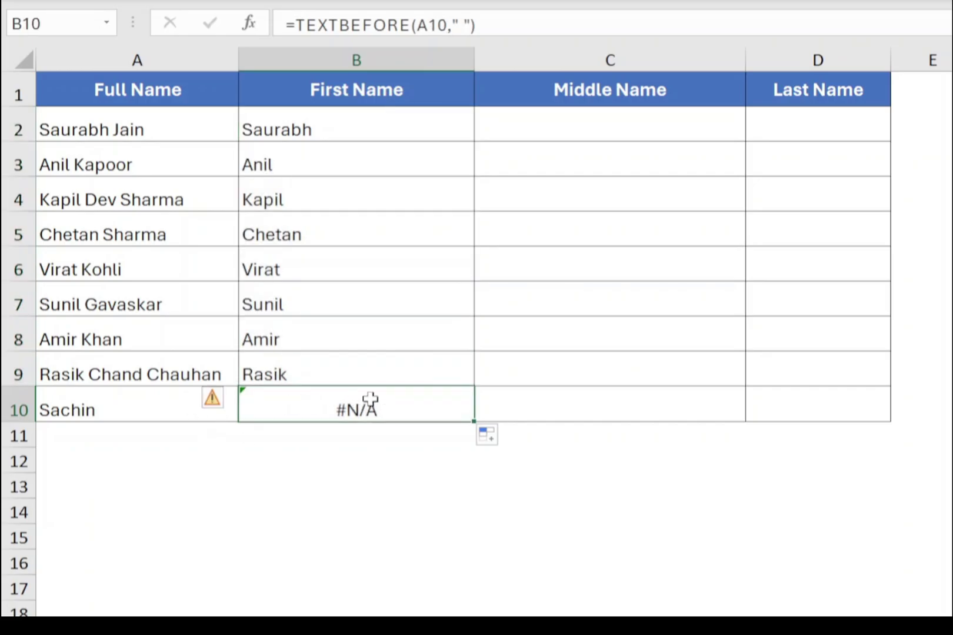
{"action": "left_click_drag", "start_coordinate": [154, 403], "coordinate": [295, 415]}
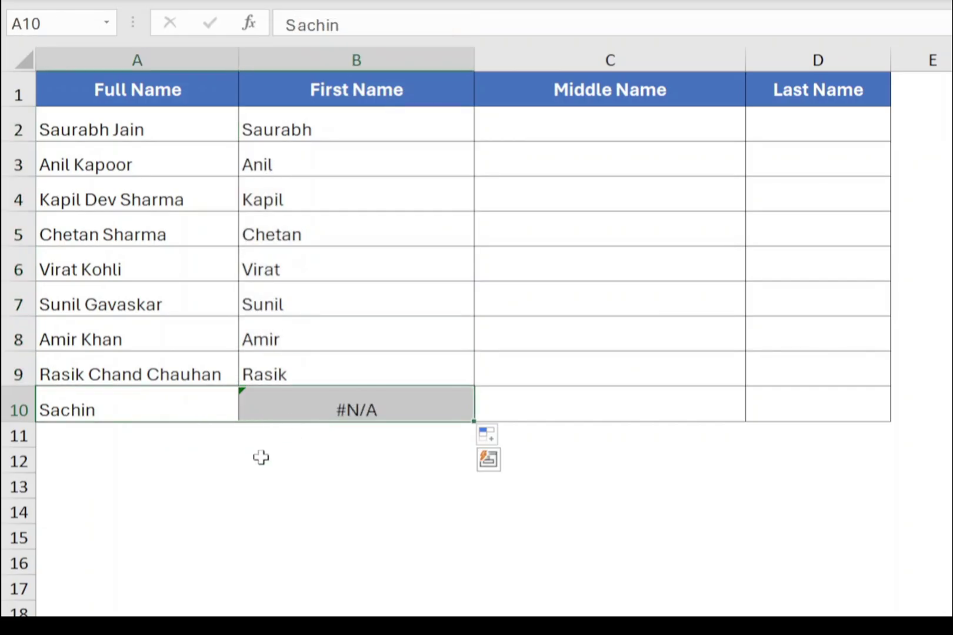
{"action": "left_click", "coordinate": [180, 403]}
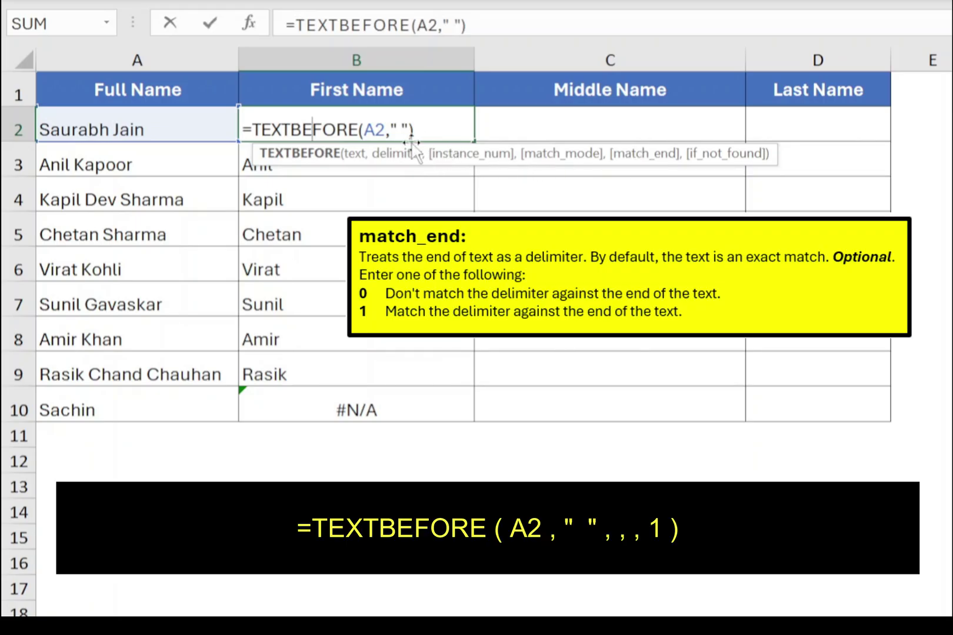
Change B2 to =TEXTBEFORE(A2," ",,,1) and refill B2:B10 so Sachin shows correctly.
{"action": "left_click", "coordinate": [406, 129]}
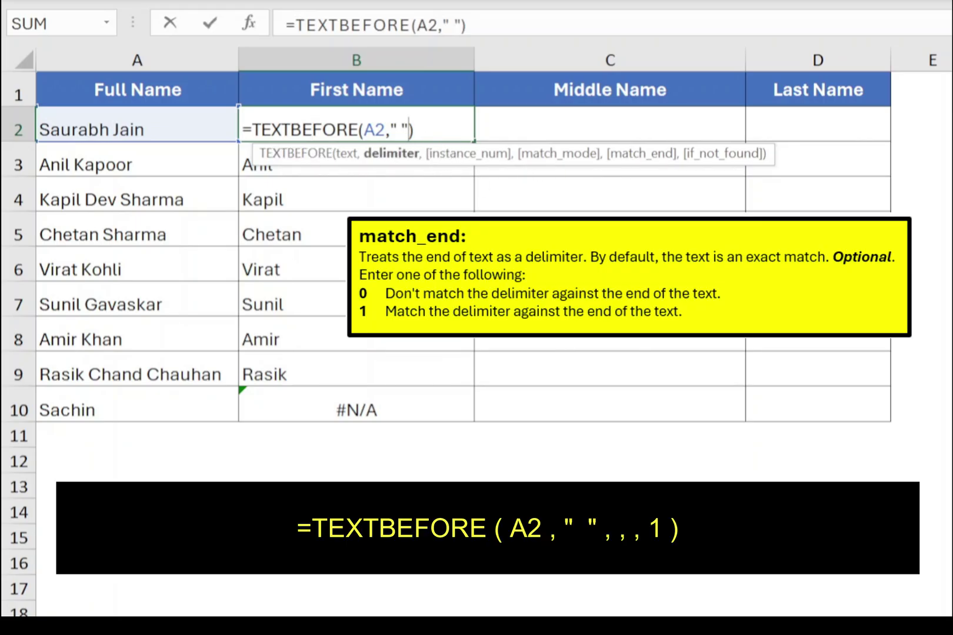
{"action": "type", "text": ",,,"}
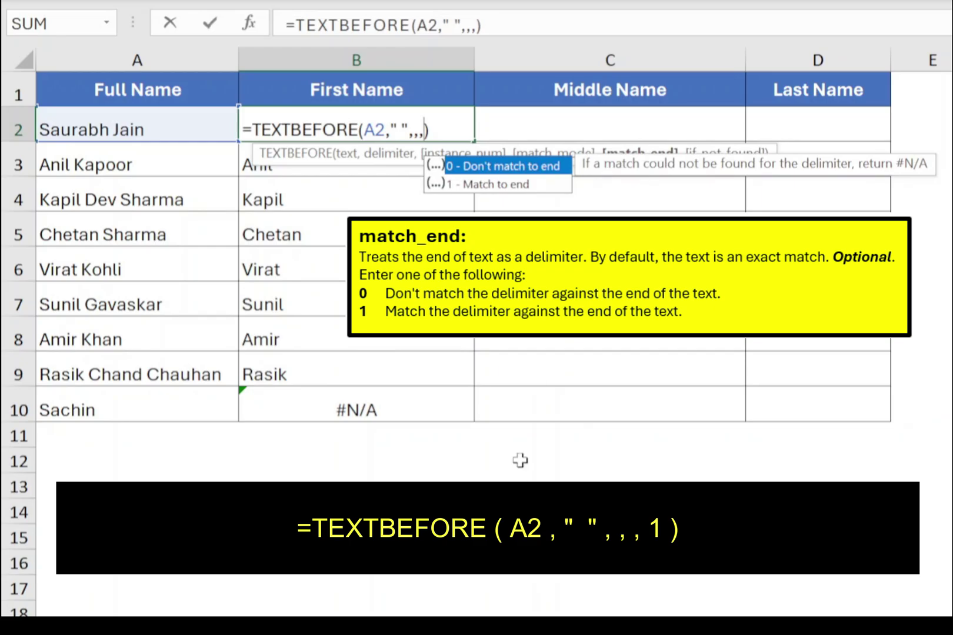
{"action": "type", "text": "1"}
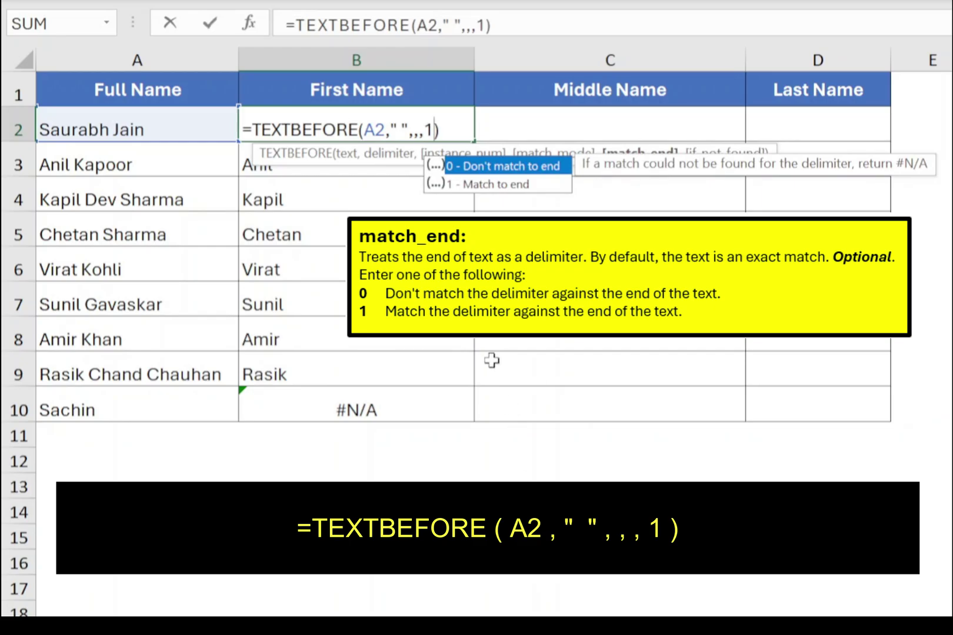
{"action": "left_click", "coordinate": [518, 188]}
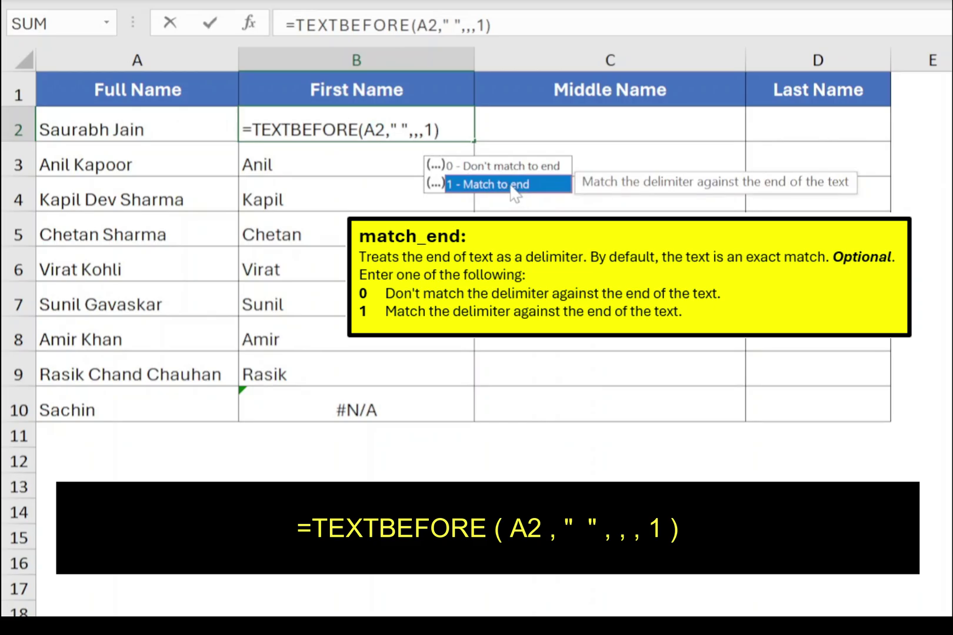
{"action": "key", "text": "Return"}
{"action": "left_click", "coordinate": [419, 130]}
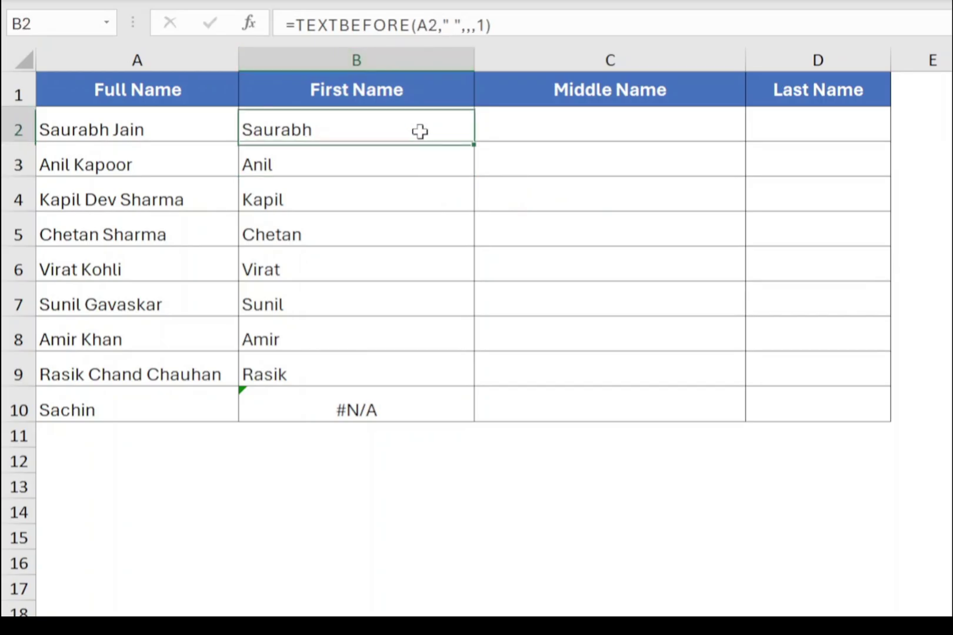
{"action": "left_click_drag", "start_coordinate": [473, 144], "coordinate": [449, 421]}
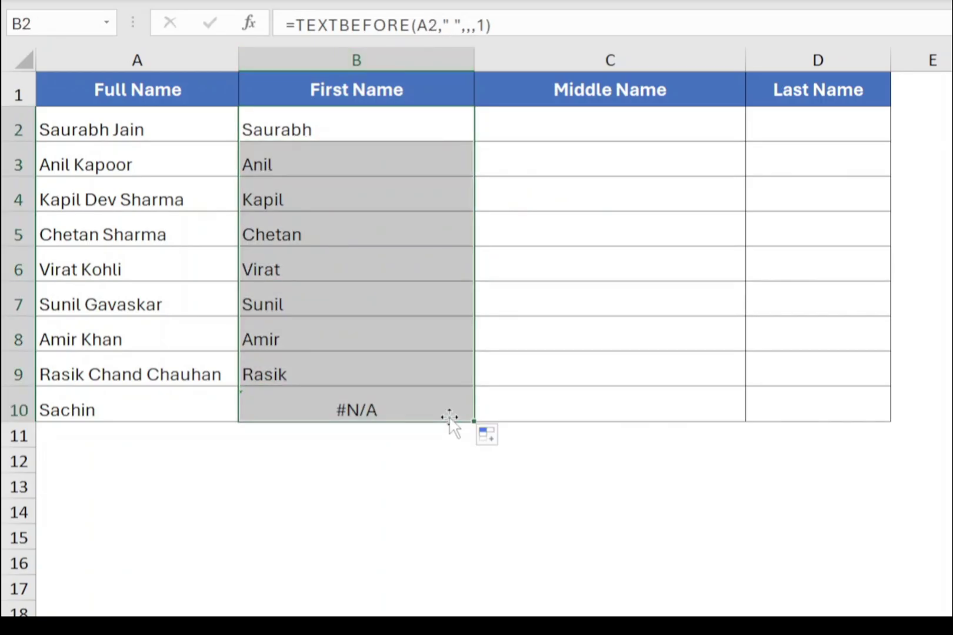
{"action": "left_click", "coordinate": [305, 413]}
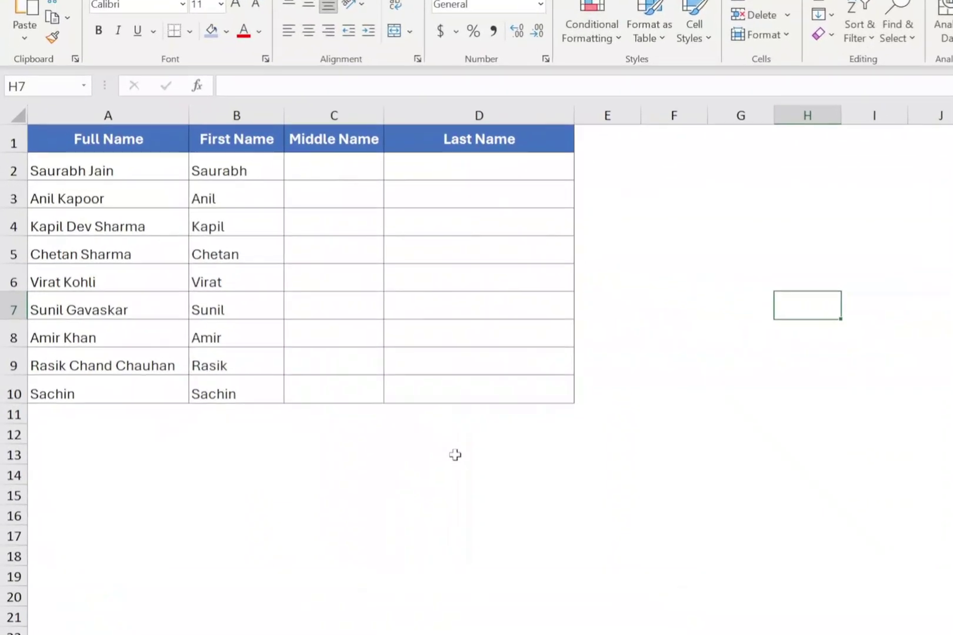
Enter =TEXTAFTER(A2," ",-1) in D2 to get the last word of the full name.
{"action": "left_click", "coordinate": [455, 452]}
{"action": "left_click", "coordinate": [601, 167]}
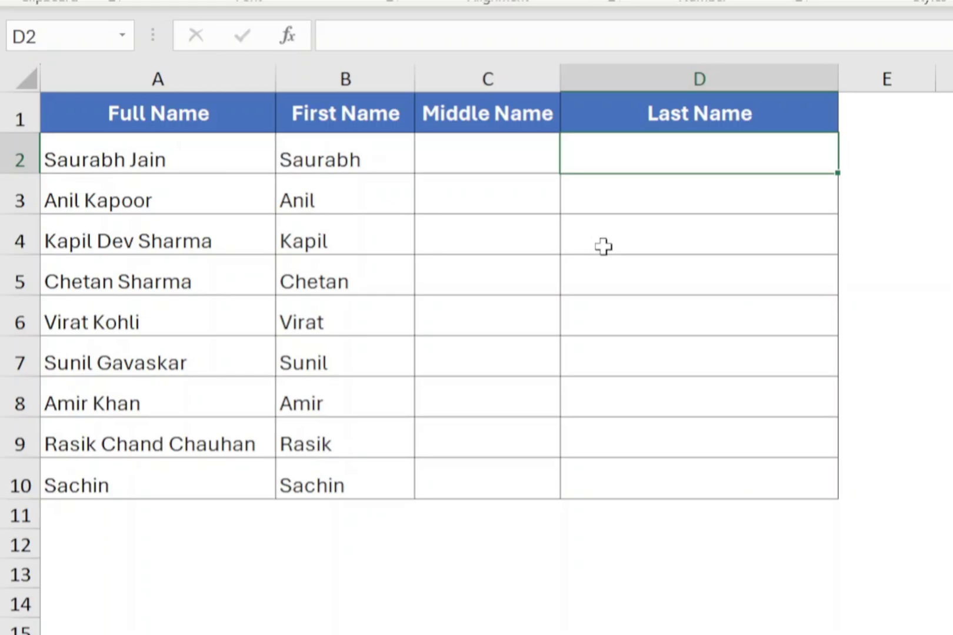
{"action": "type", "text": "="}
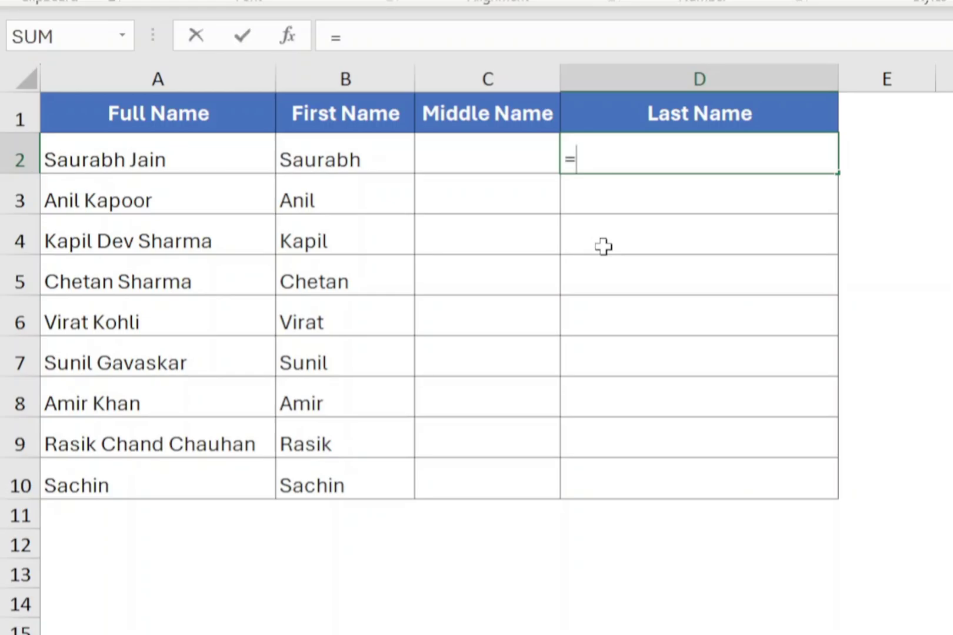
{"action": "type", "text": "TEXTAF"}
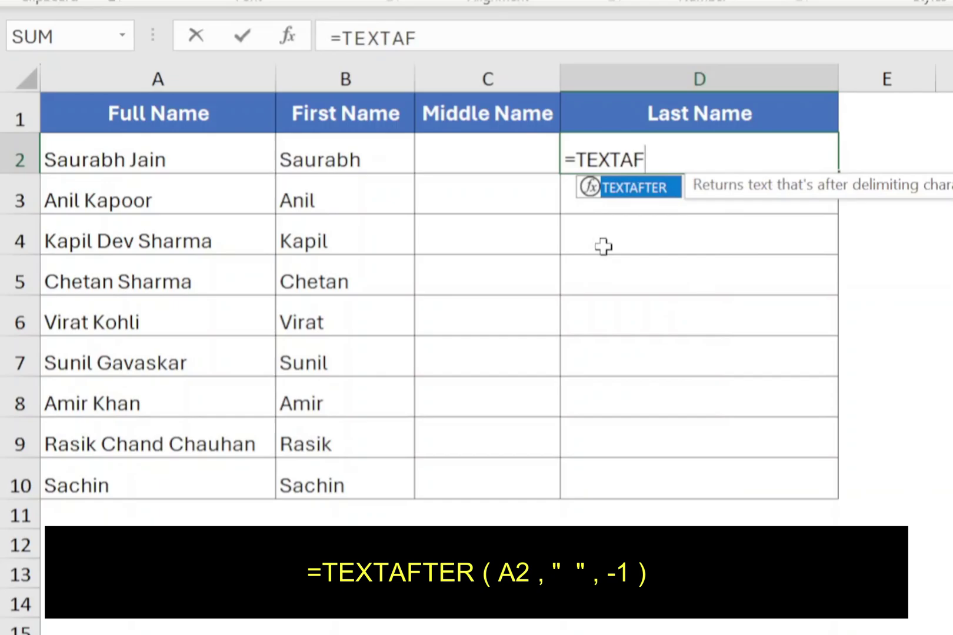
{"action": "type", "text": "TER("}
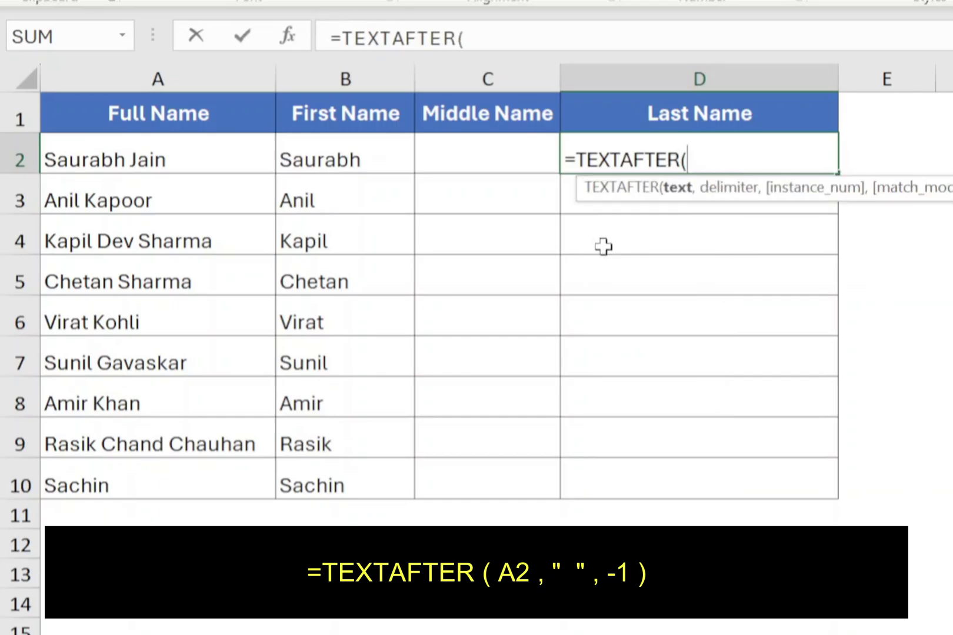
{"action": "left_click", "coordinate": [171, 154]}
{"action": "type", "text": ","}
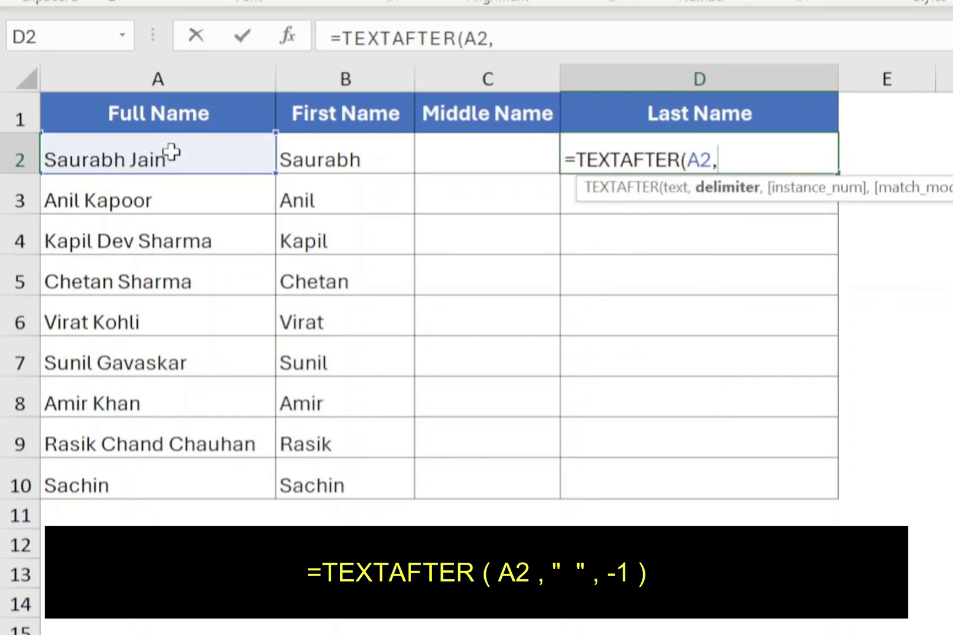
{"action": "type", "text": "\" \","}
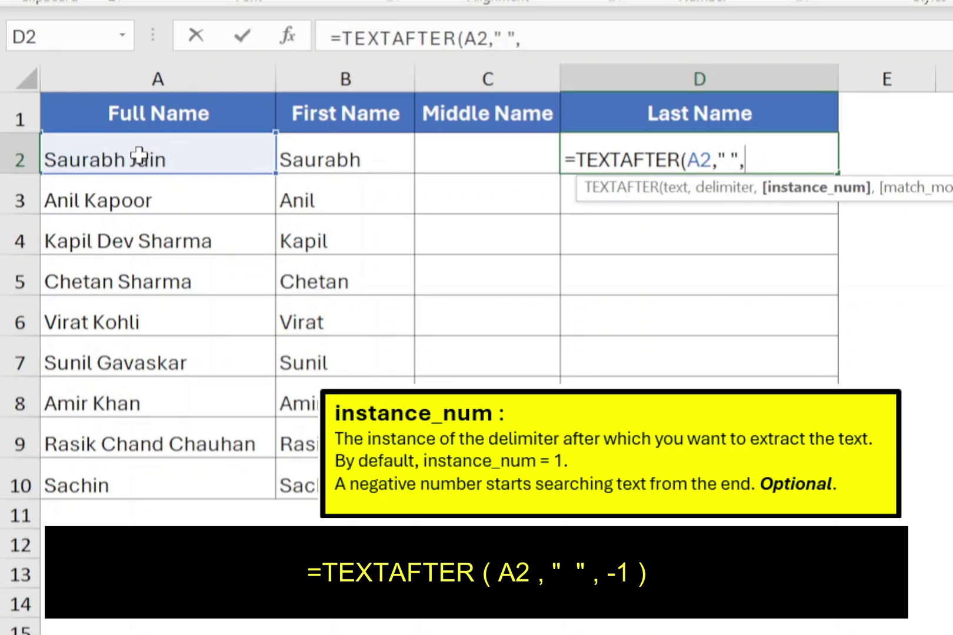
{"action": "type", "text": "-1"}
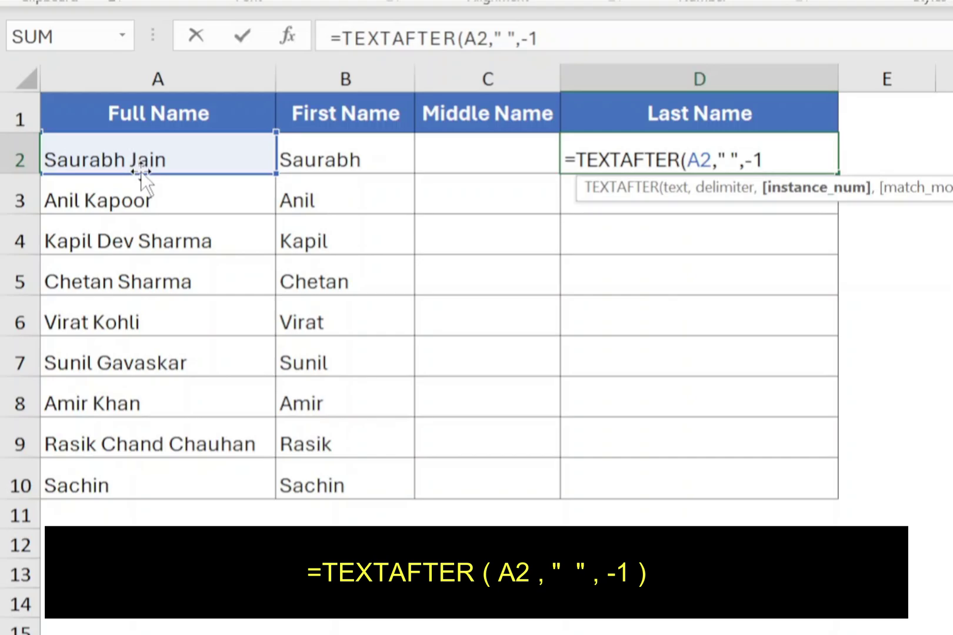
{"action": "type", "text": ")"}
{"action": "key", "text": "Return"}
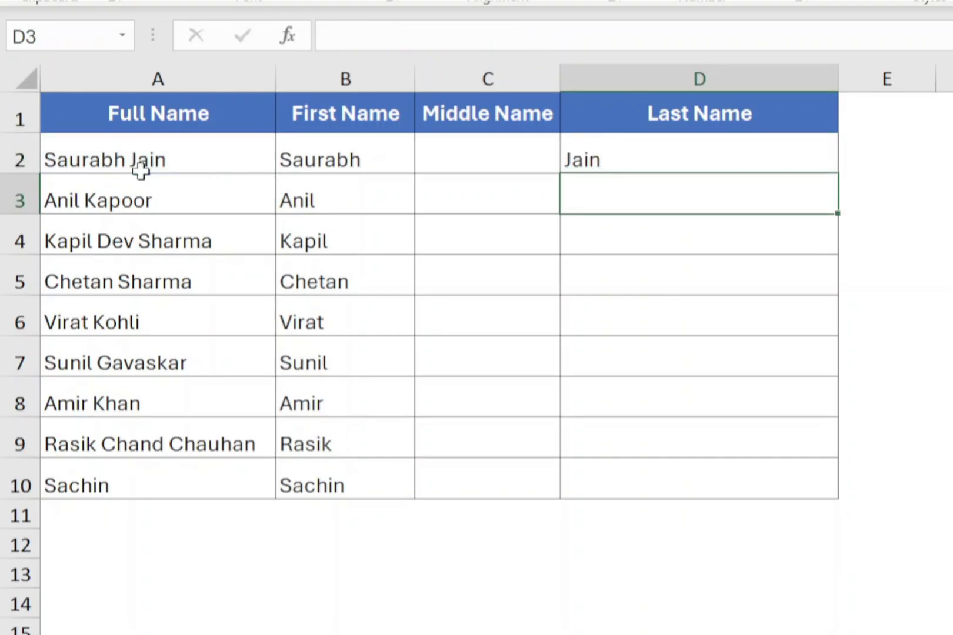
Fill the last-name formula down to D10 and check Sachin's #N/A result.
{"action": "left_click", "coordinate": [703, 146]}
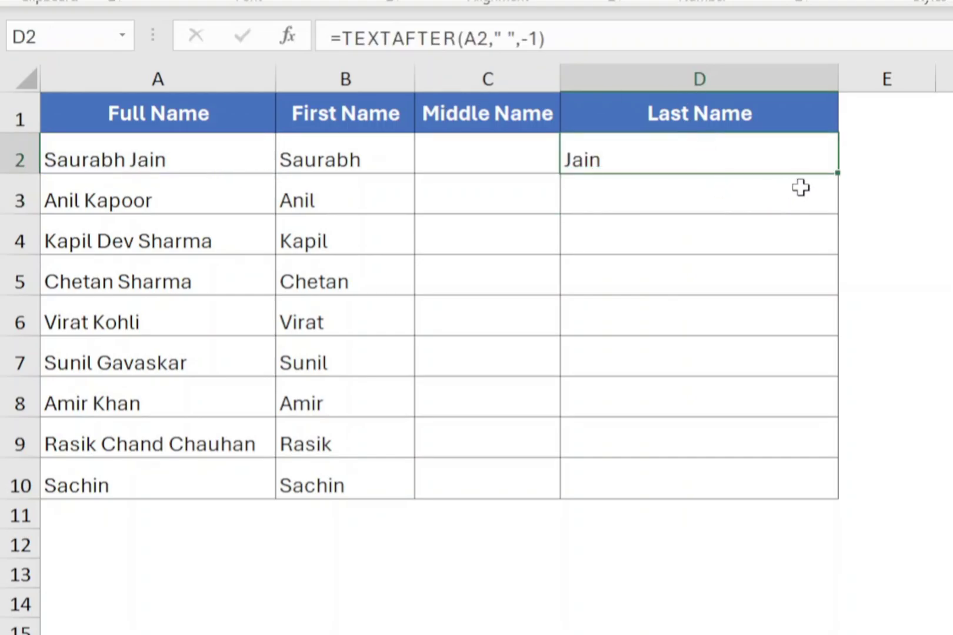
{"action": "double_click", "coordinate": [839, 173]}
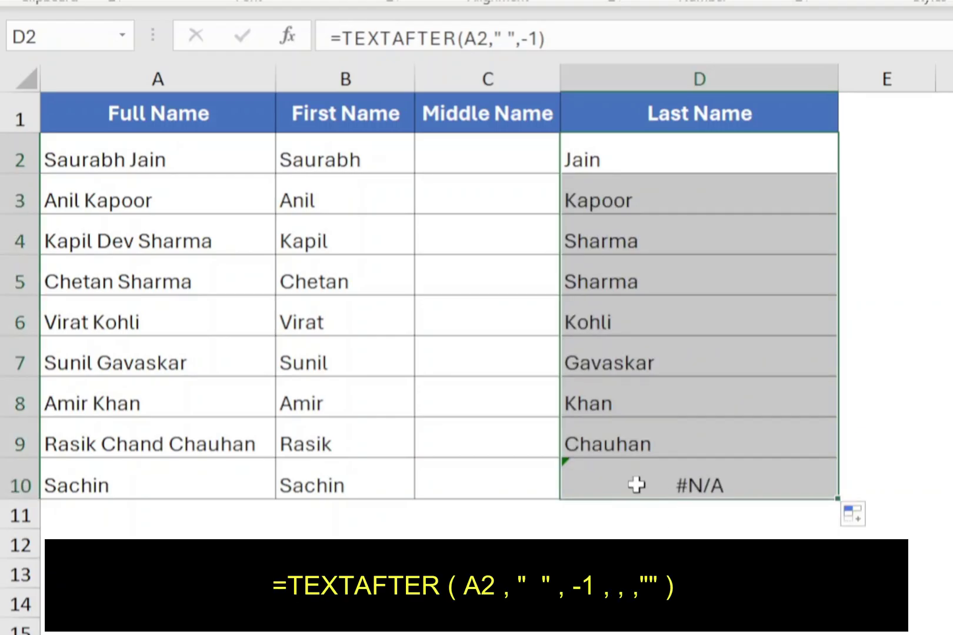
{"action": "left_click", "coordinate": [596, 488]}
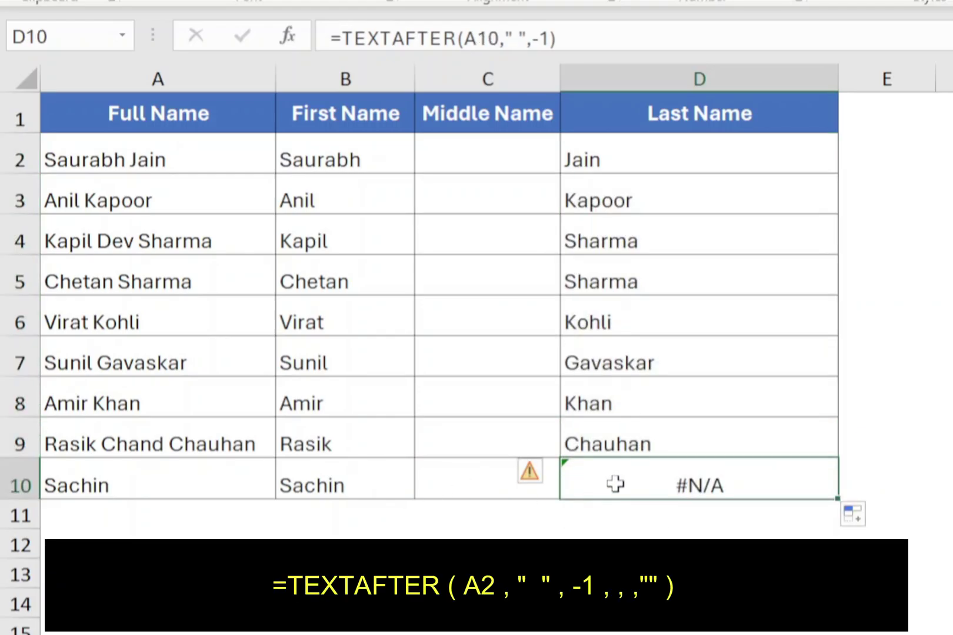
{"action": "left_click", "coordinate": [226, 476]}
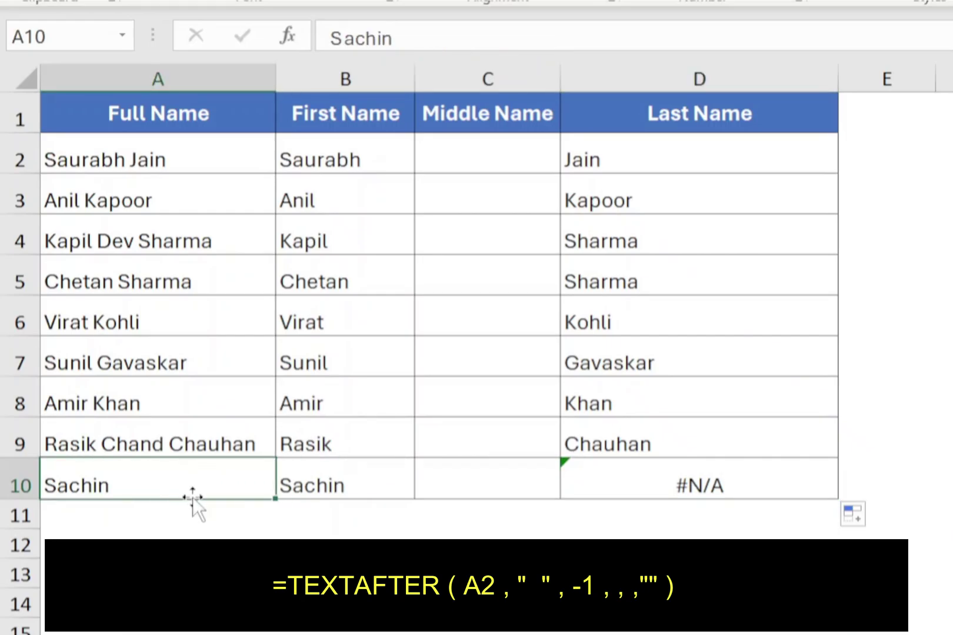
{"action": "left_click", "coordinate": [603, 490]}
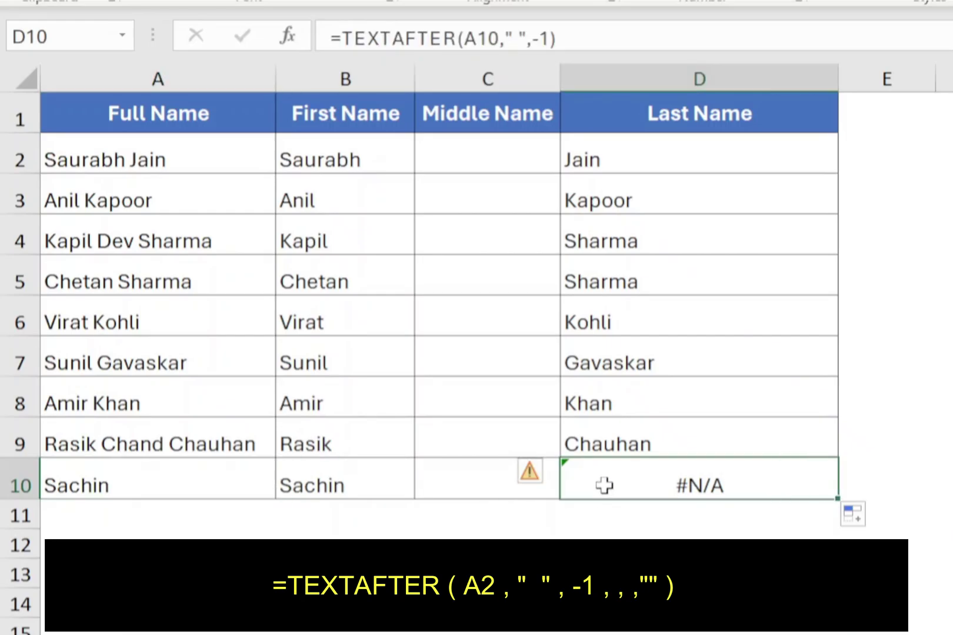
{"action": "left_click", "coordinate": [628, 161]}
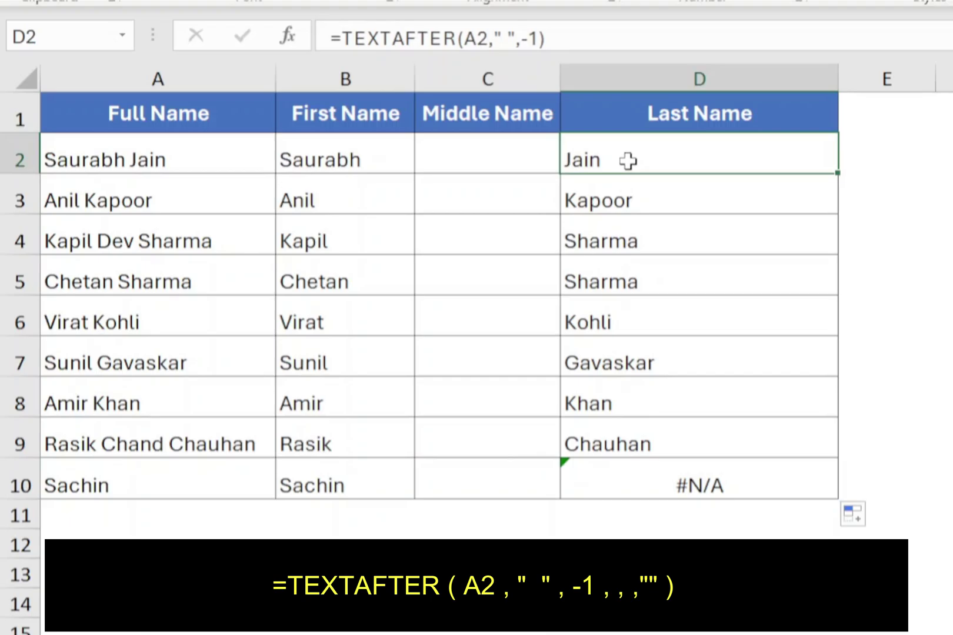
Revise D2 to =TEXTAFTER(A2," ",-1,,,"") and refill to D10, blanking Sachin's last name.
{"action": "double_click", "coordinate": [628, 161]}
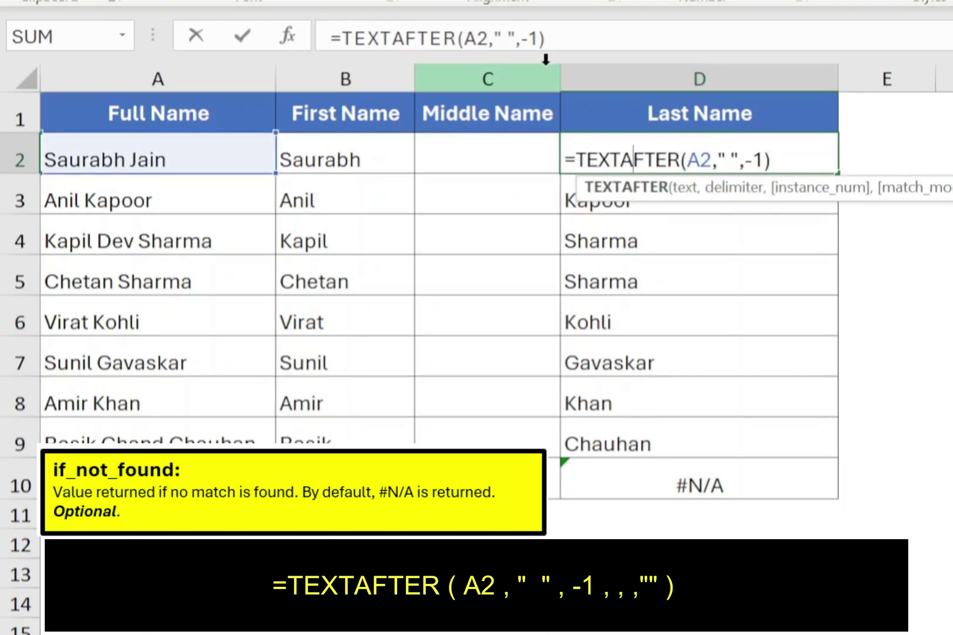
{"action": "left_click", "coordinate": [539, 39]}
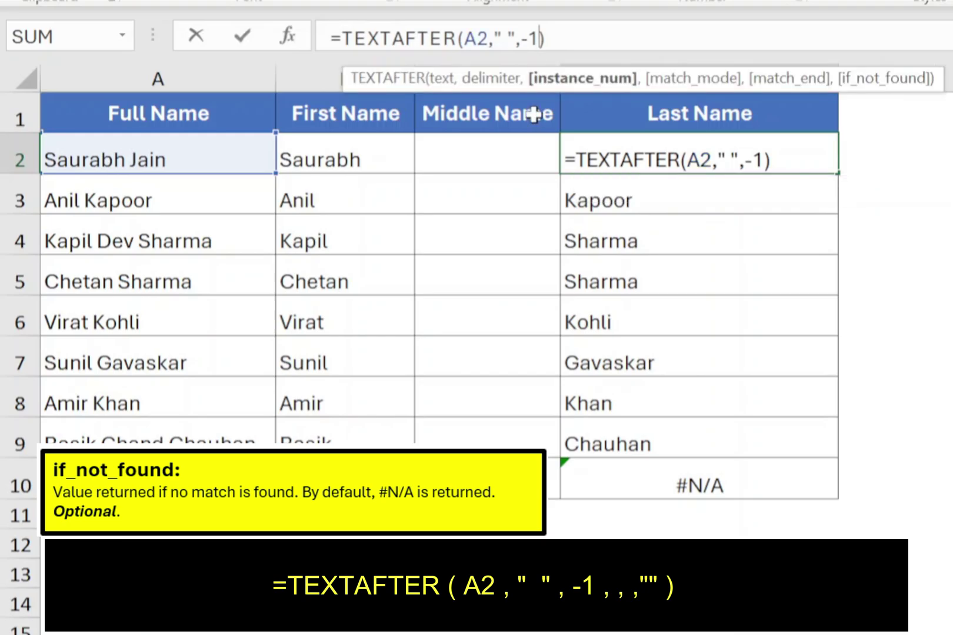
{"action": "type", "text": ",,,"}
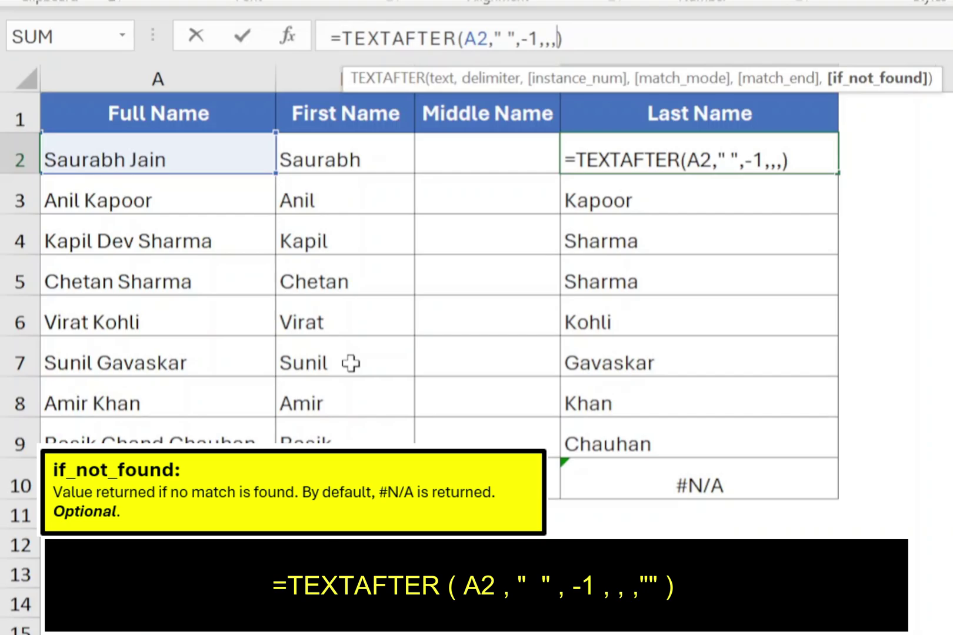
{"action": "type", "text": "\"\""}
{"action": "key", "text": "Return"}
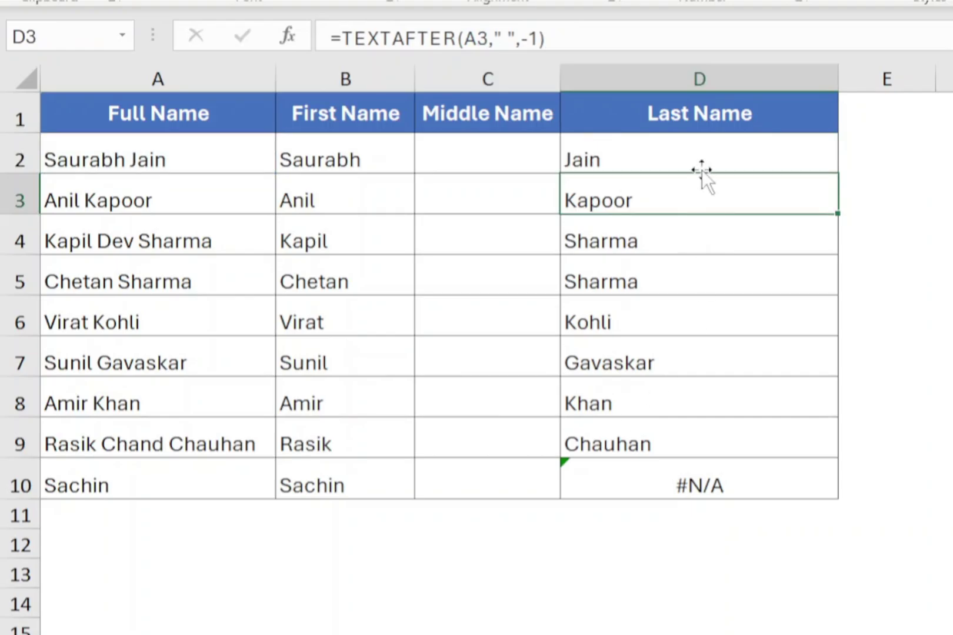
{"action": "left_click", "coordinate": [702, 160]}
{"action": "left_click_drag", "start_coordinate": [842, 176], "coordinate": [824, 488]}
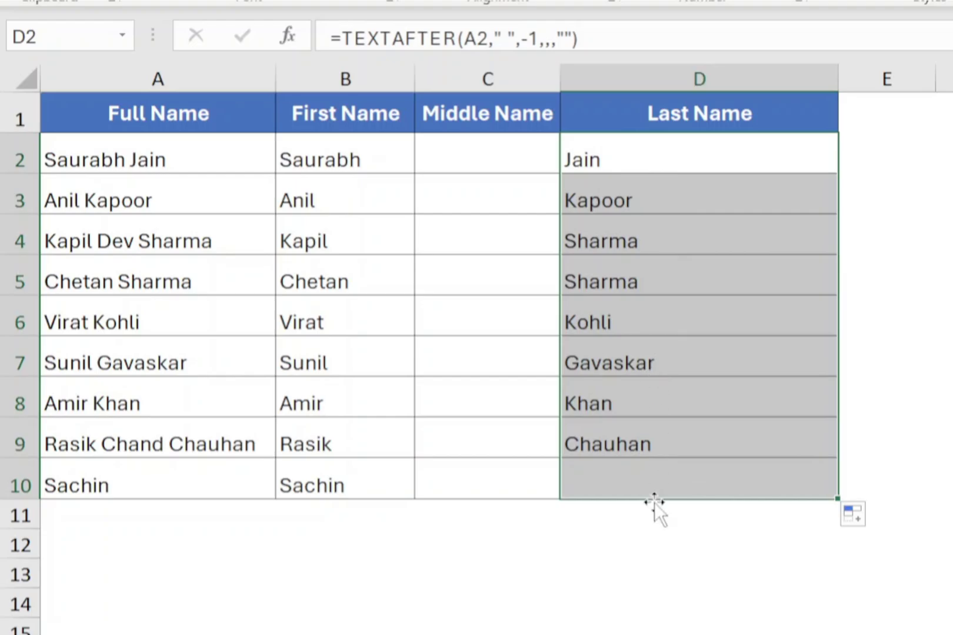
{"action": "left_click", "coordinate": [653, 479]}
{"action": "left_click", "coordinate": [653, 480]}
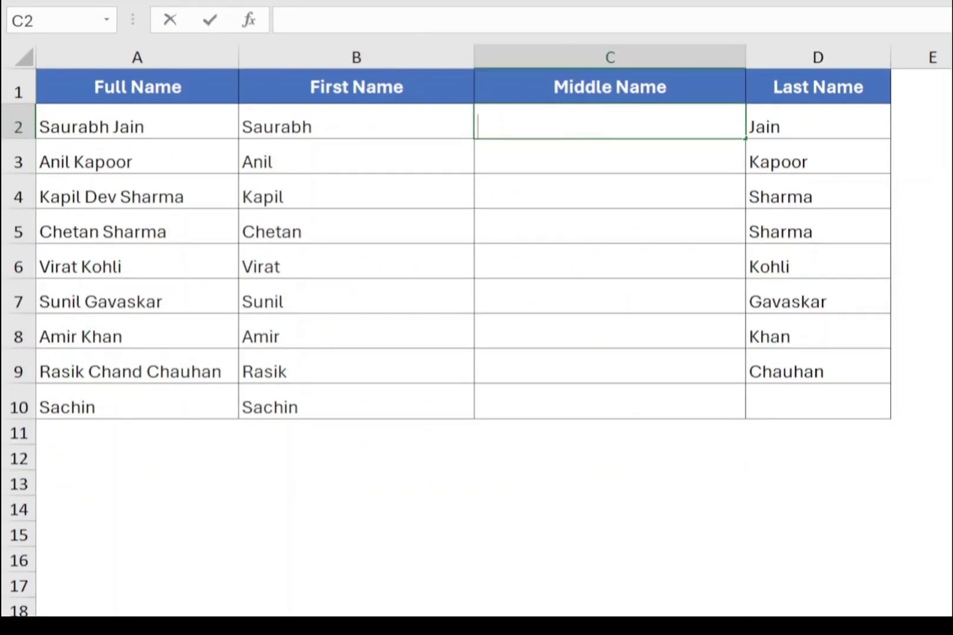
Enter =TEXTAFTER(A2," ") in C2 and fill it down to C10.
{"action": "type", "text": "="}
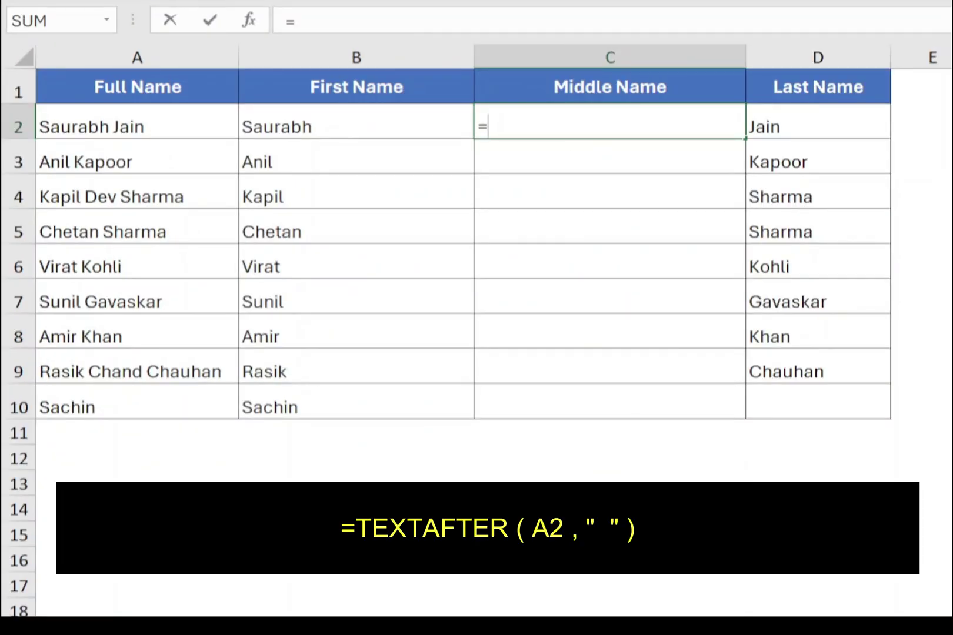
{"action": "type", "text": "TEXT"}
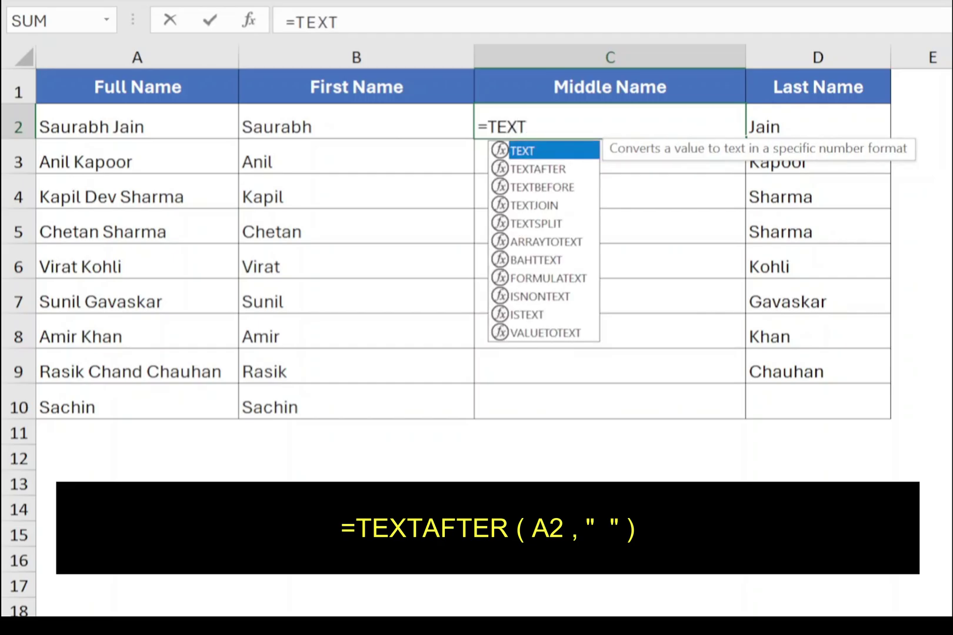
{"action": "type", "text": "AFTER("}
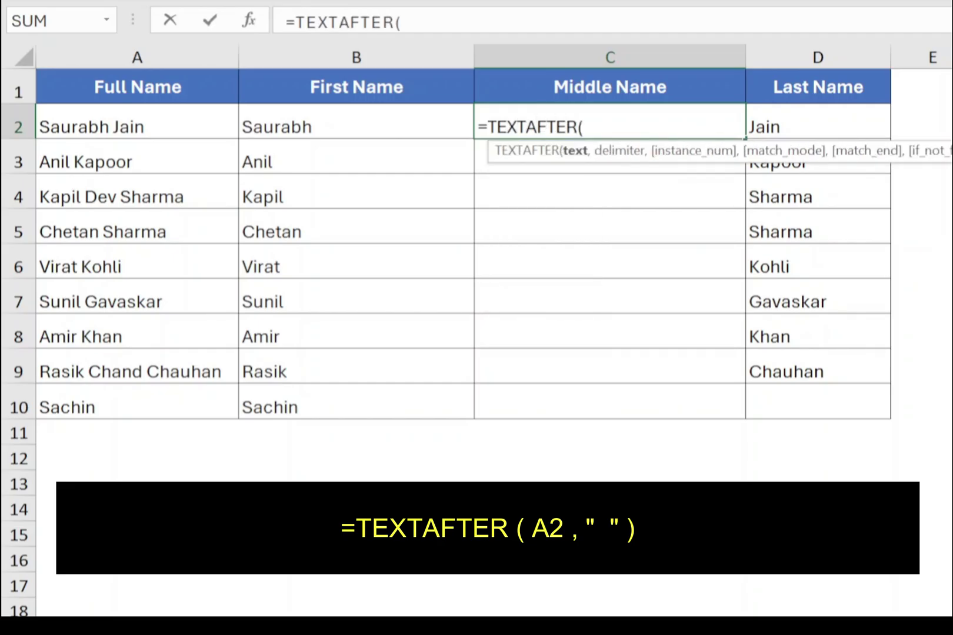
{"action": "left_click", "coordinate": [153, 119]}
{"action": "type", "text": ","}
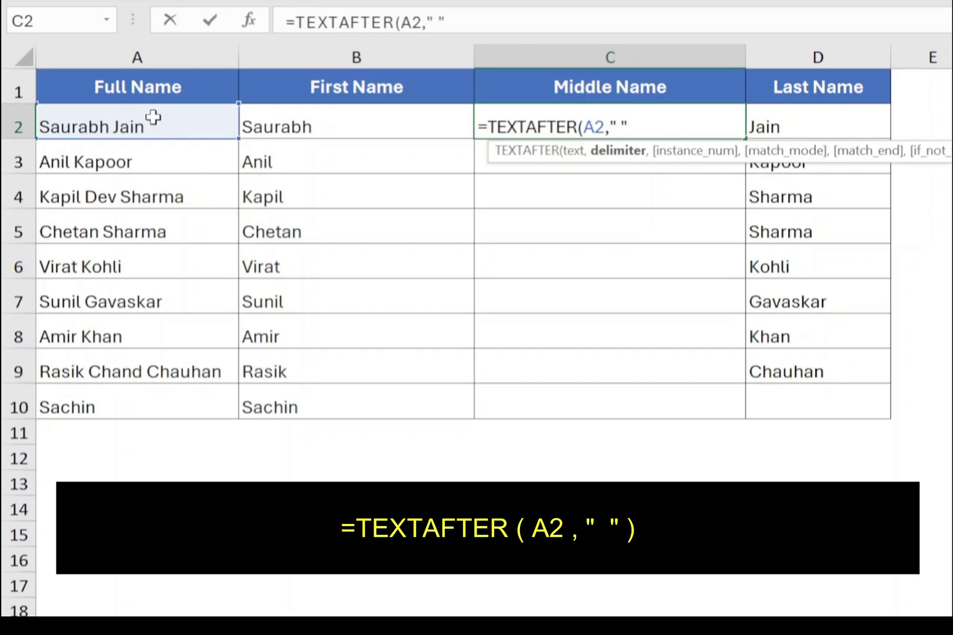
{"action": "type", "text": "\" \")"}
{"action": "key", "text": "Return"}
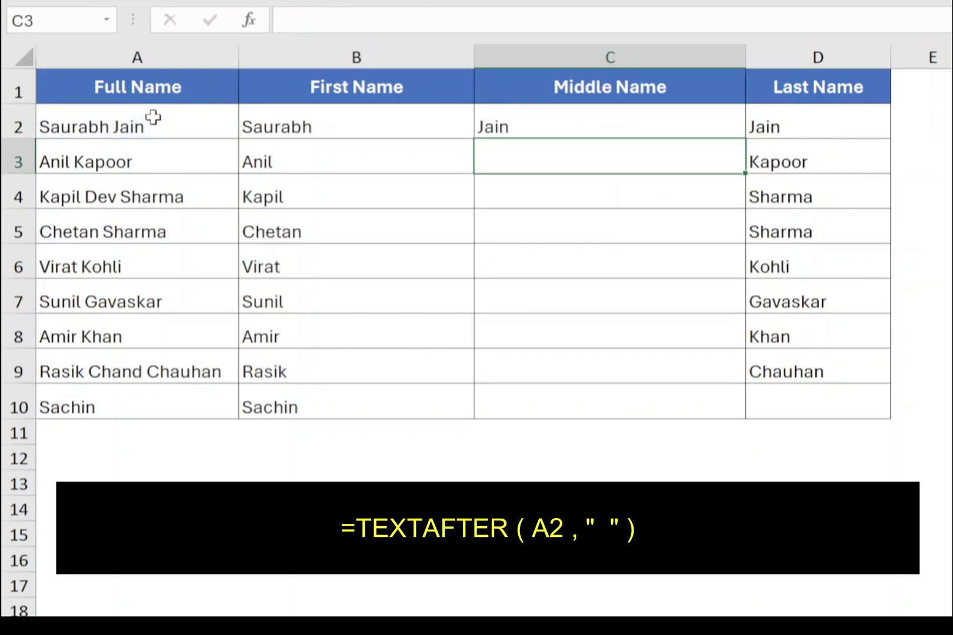
{"action": "left_click", "coordinate": [613, 127]}
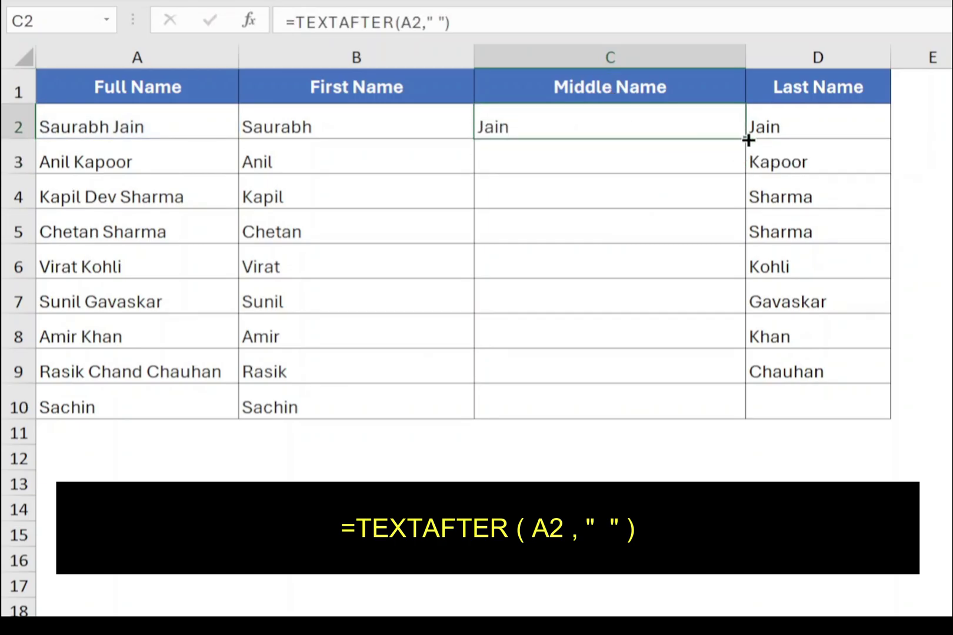
{"action": "left_click_drag", "start_coordinate": [747, 140], "coordinate": [706, 433]}
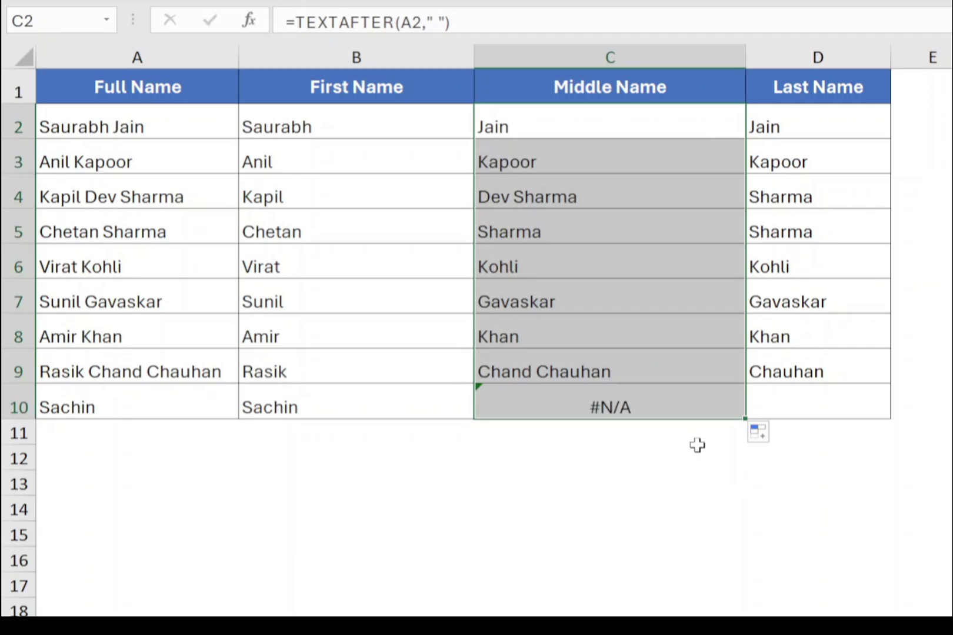
{"action": "left_click", "coordinate": [557, 197]}
{"action": "left_click", "coordinate": [554, 362]}
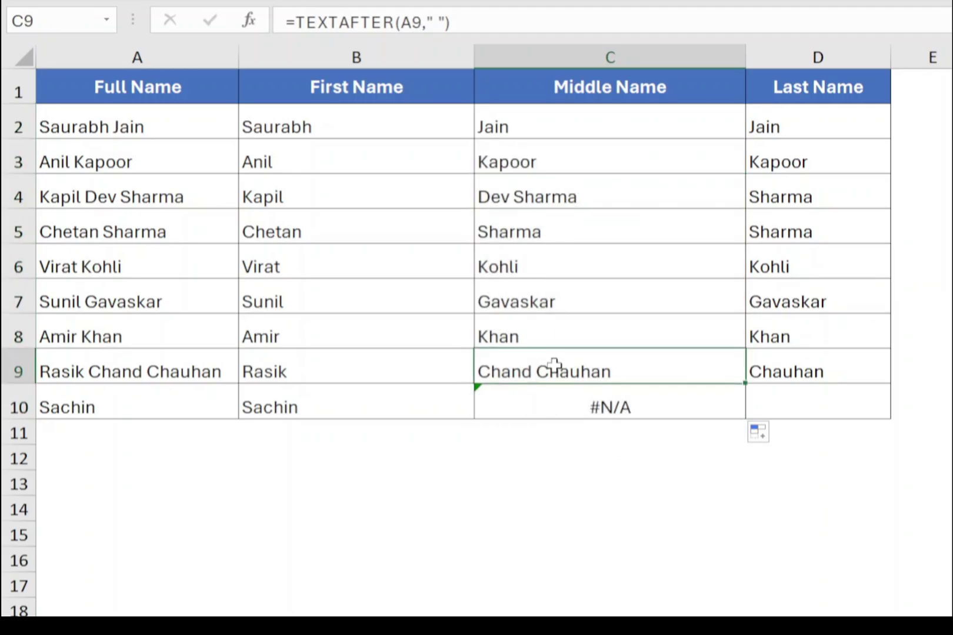
{"action": "left_click", "coordinate": [527, 125]}
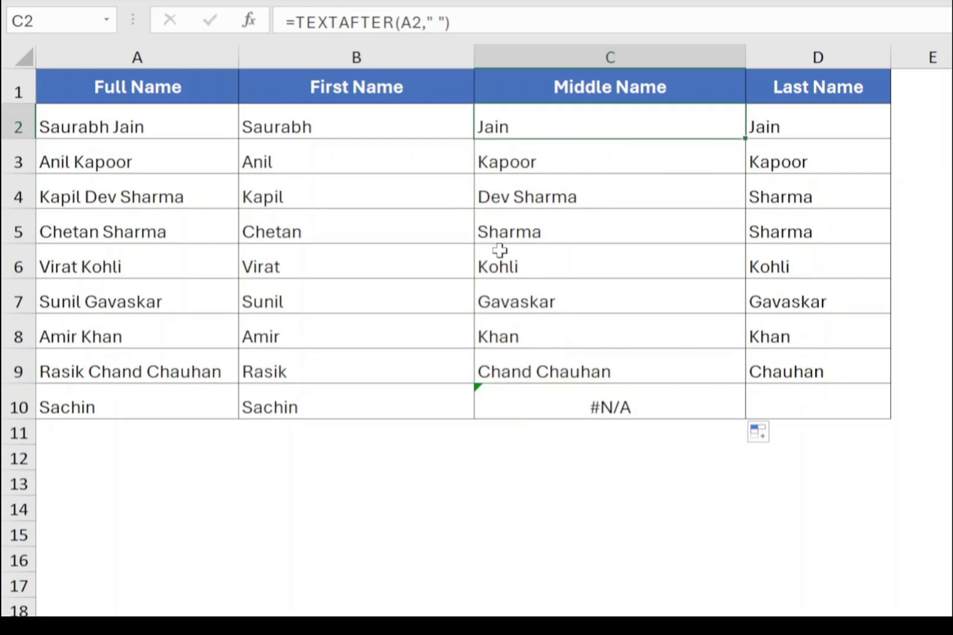
Wrap C2's formula into =TEXTBEFORE(TEXTAFTER(A2," ")," ") to isolate the middle word.
{"action": "double_click", "coordinate": [520, 125]}
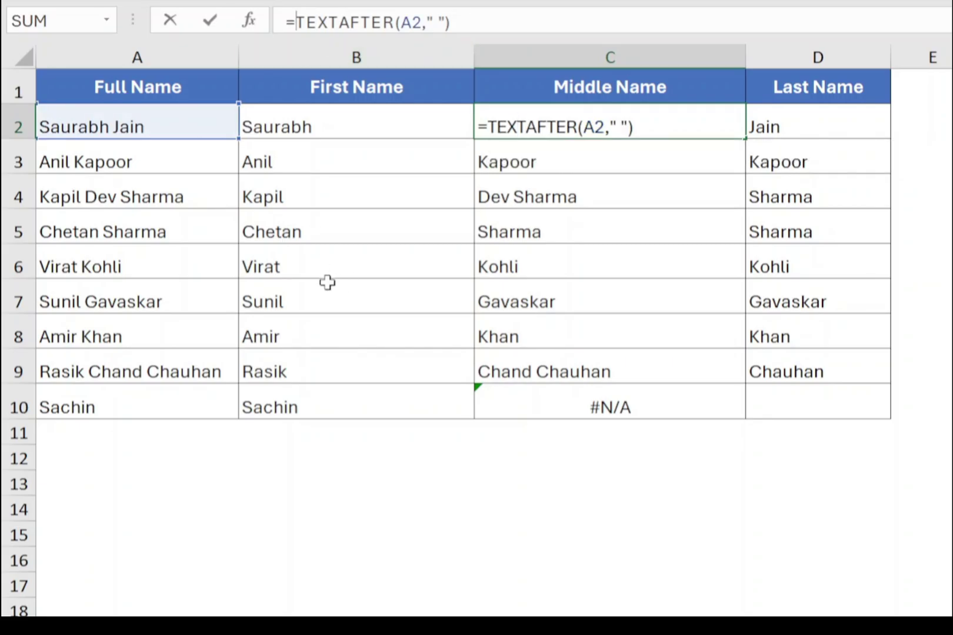
{"action": "type", "text": "TEXTBEFO"}
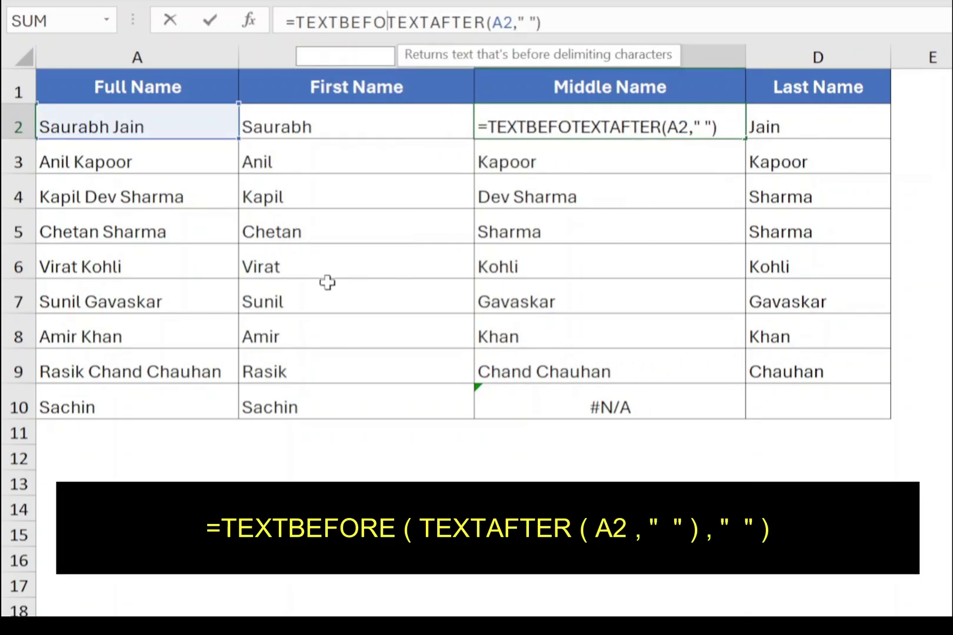
{"action": "type", "text": "RE("}
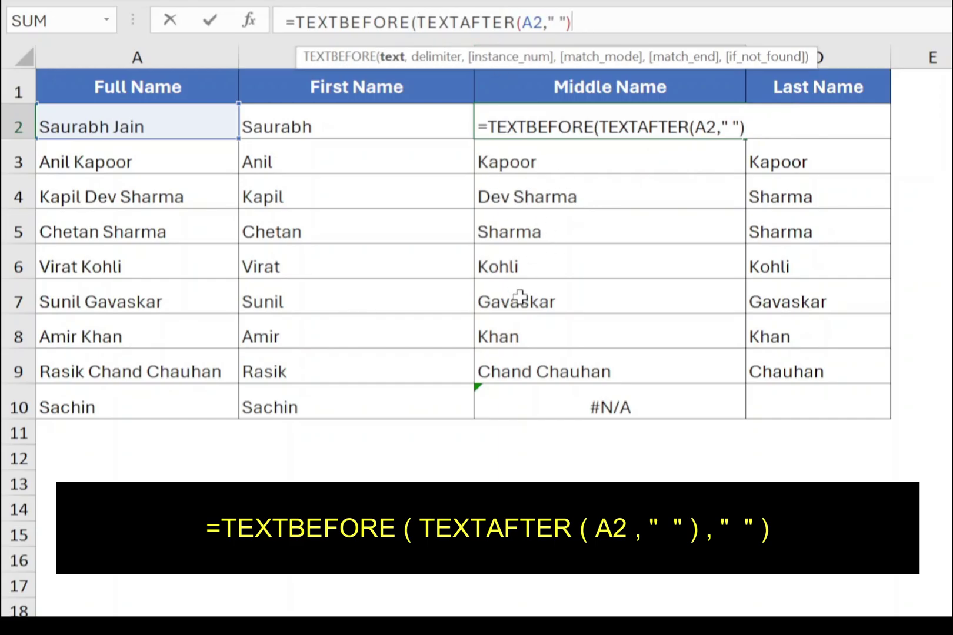
{"action": "key", "text": "End"}
{"action": "type", "text": ","}
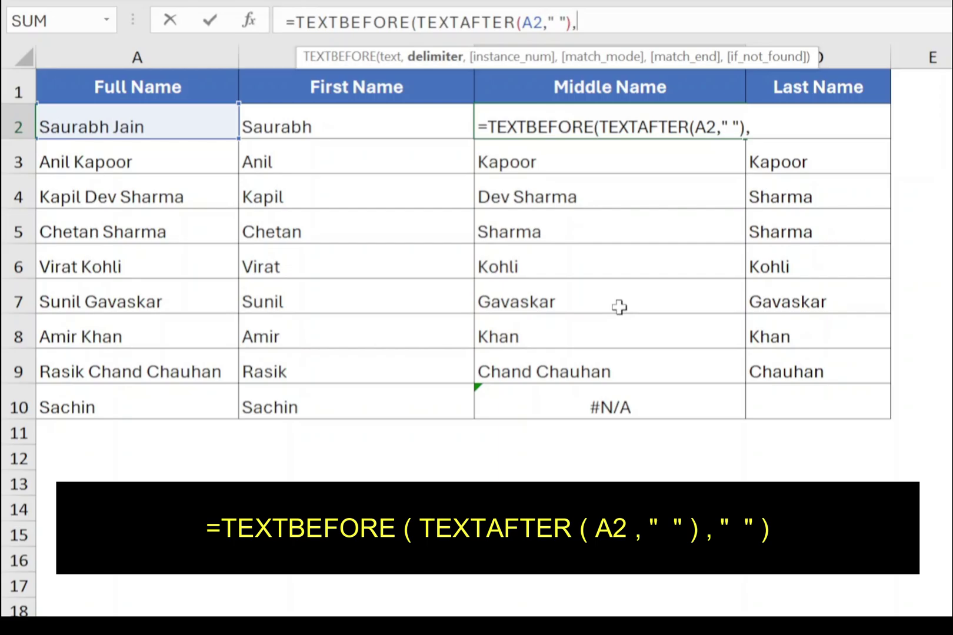
{"action": "type", "text": "\" \")"}
{"action": "key", "text": "Return"}
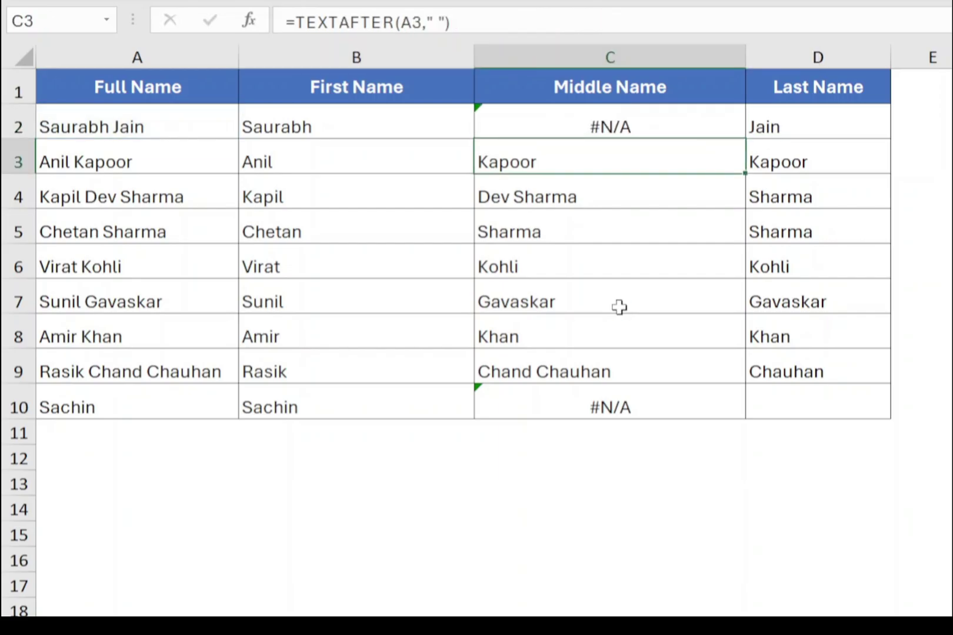
Fill the nested formula down and check Dev, Chand and the #N/A rows.
{"action": "left_click", "coordinate": [550, 126]}
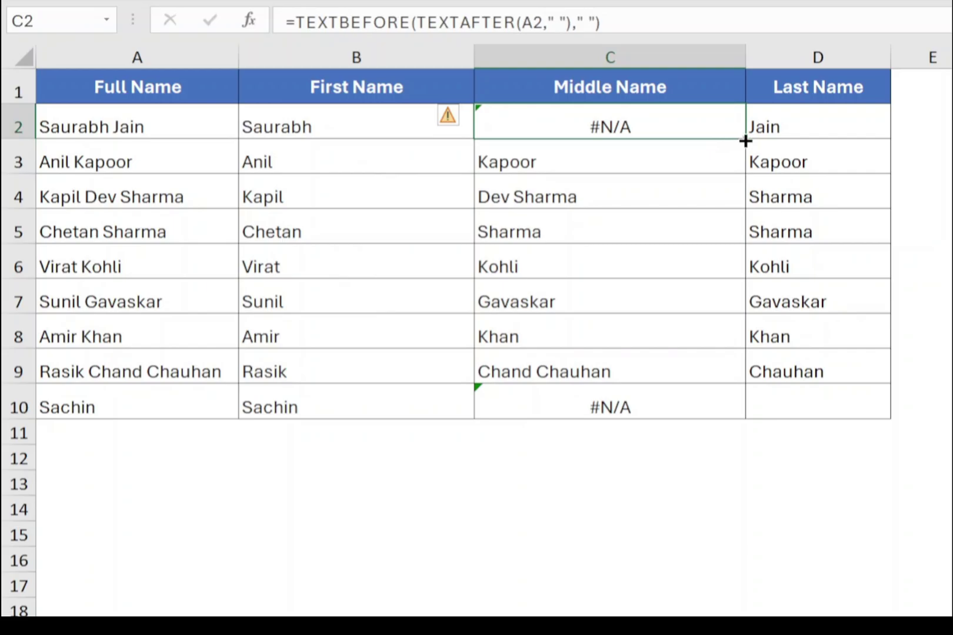
{"action": "double_click", "coordinate": [745, 139]}
{"action": "left_click", "coordinate": [533, 200]}
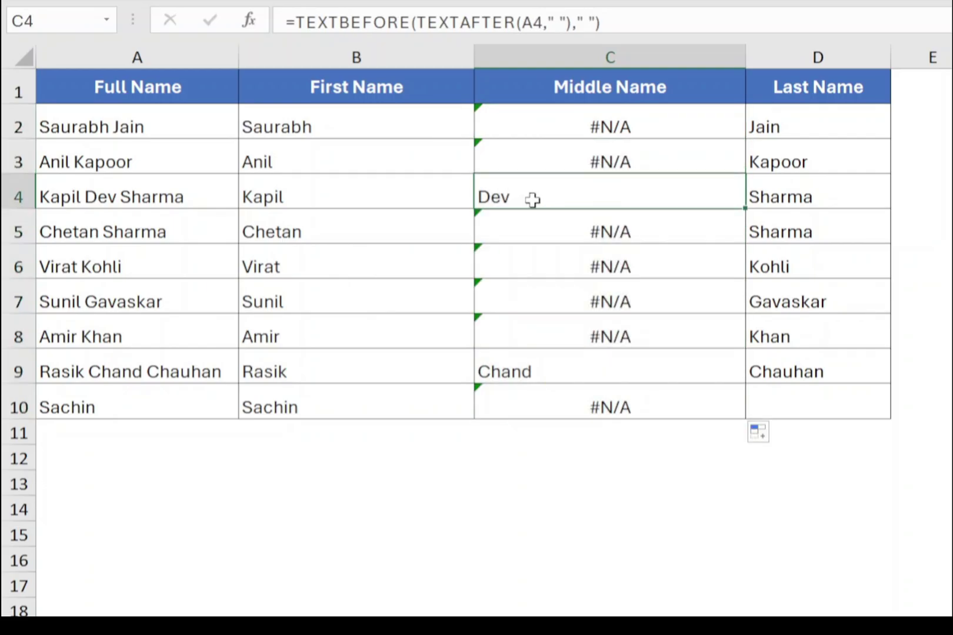
{"action": "left_click", "coordinate": [567, 375]}
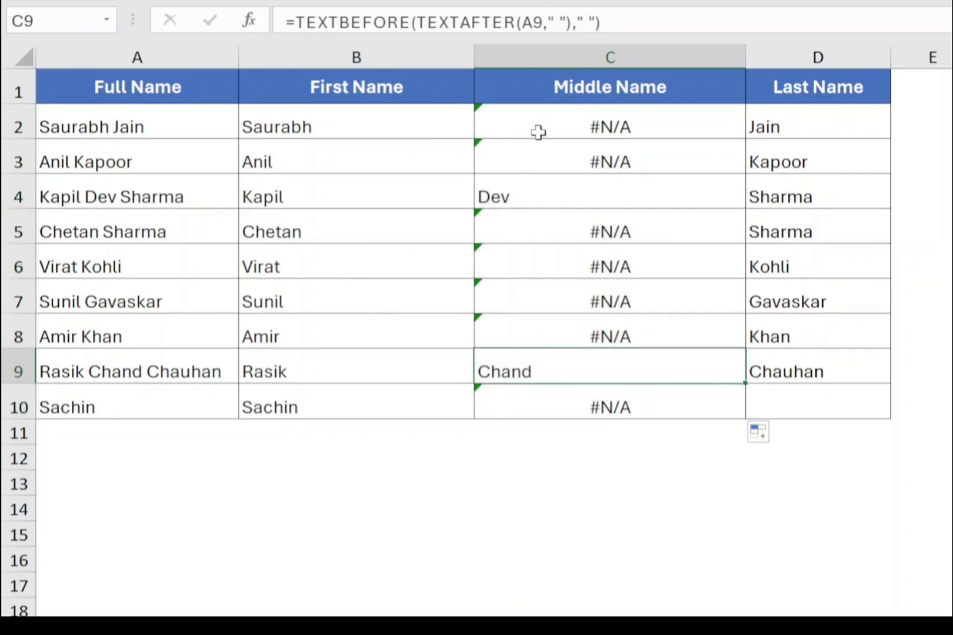
{"action": "left_click", "coordinate": [546, 136]}
{"action": "left_click", "coordinate": [547, 150]}
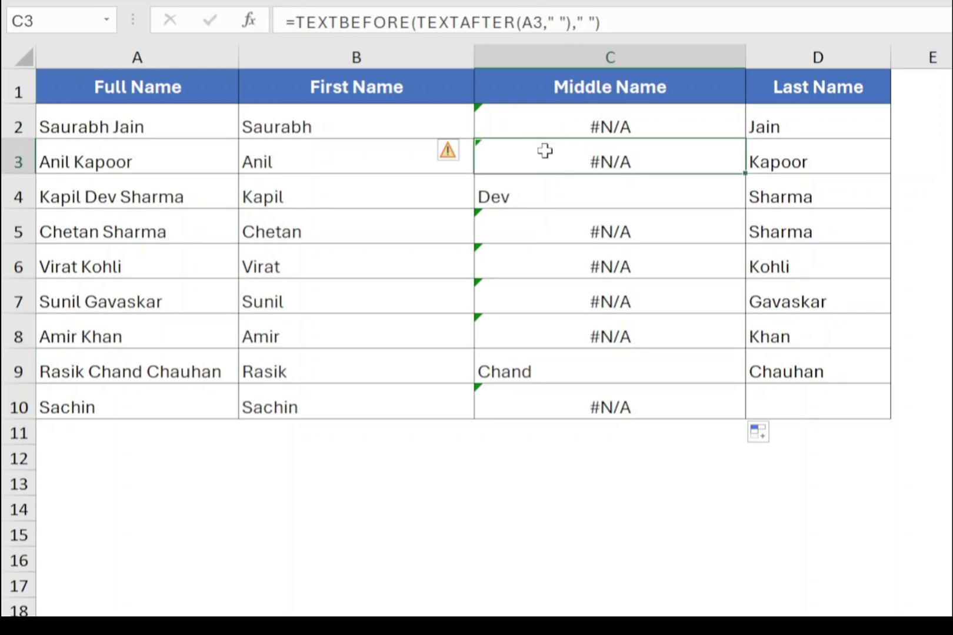
{"action": "left_click", "coordinate": [537, 122]}
{"action": "double_click", "coordinate": [537, 123]}
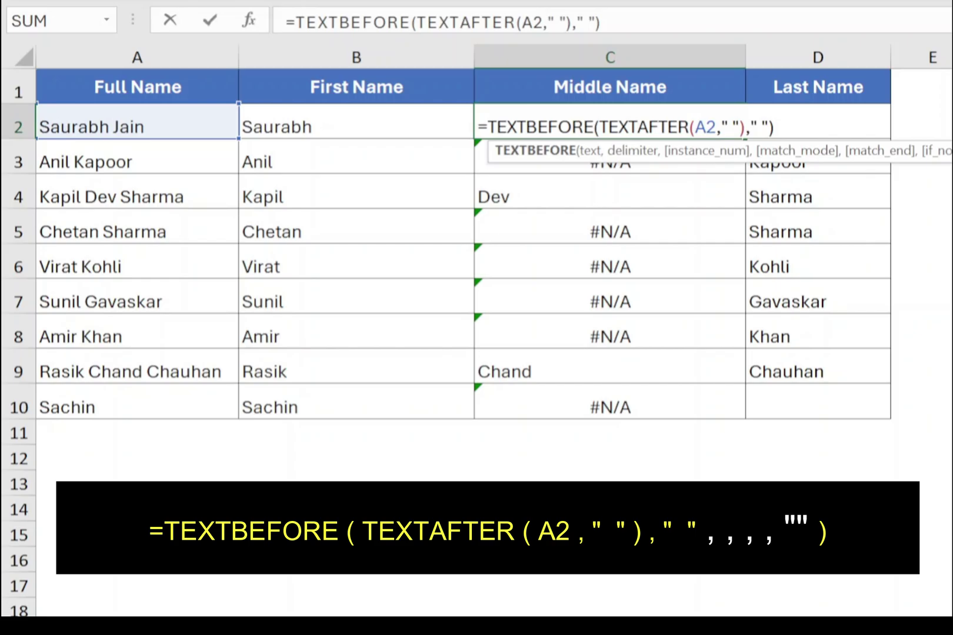
Add an empty-string if_not_found to C2's TEXTBEFORE and refill the Middle Name column.
{"action": "left_click", "coordinate": [595, 22]}
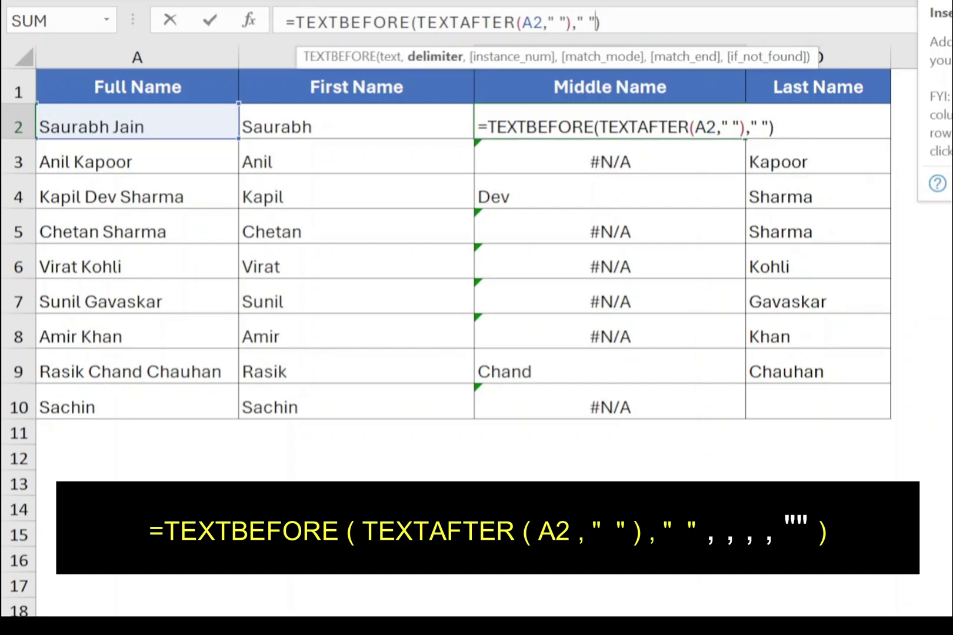
{"action": "type", "text": ",,,,"}
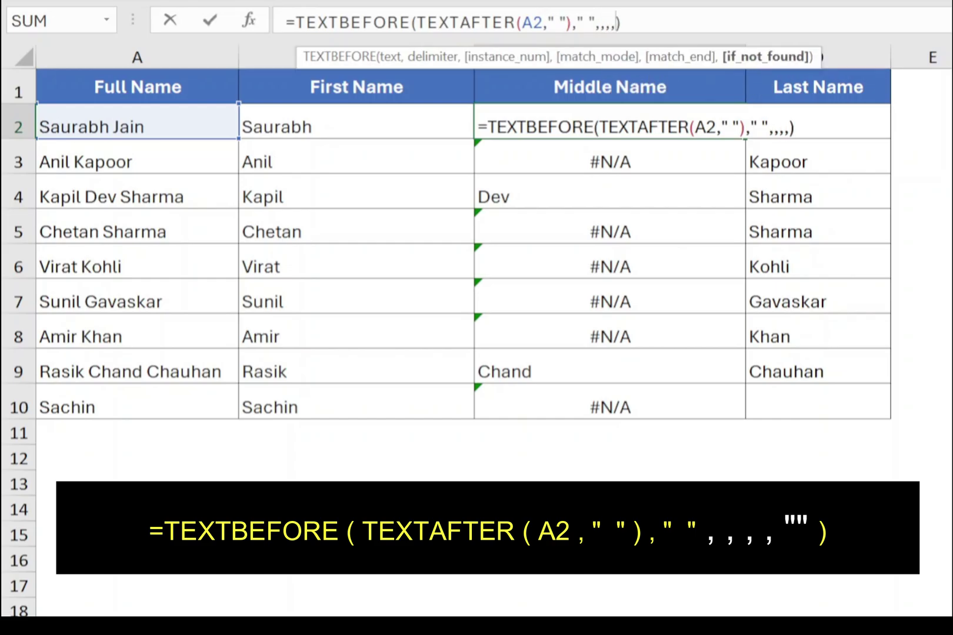
{"action": "type", "text": "\"\""}
{"action": "key", "text": "Return"}
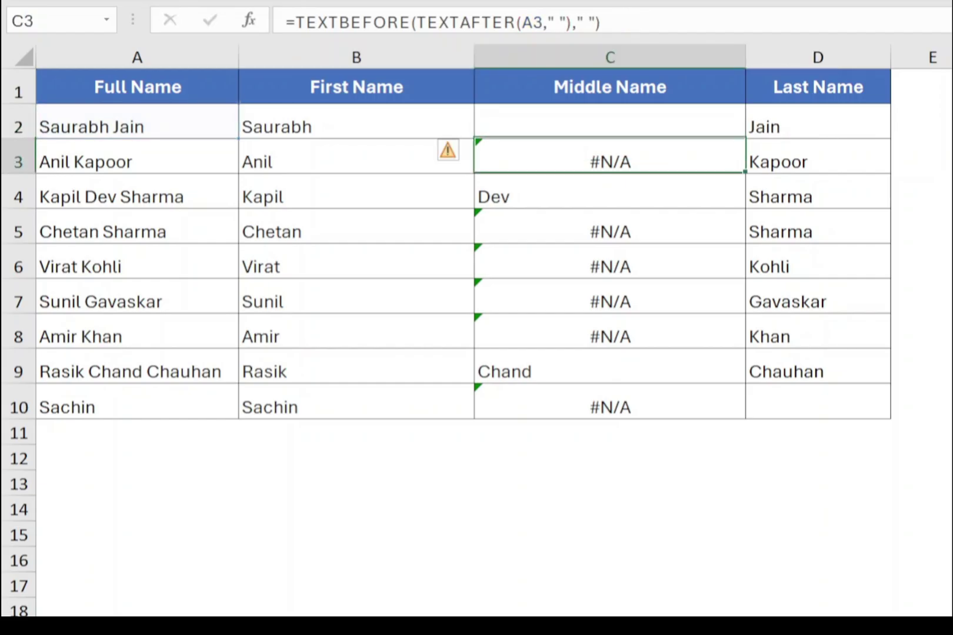
{"action": "left_click", "coordinate": [698, 111]}
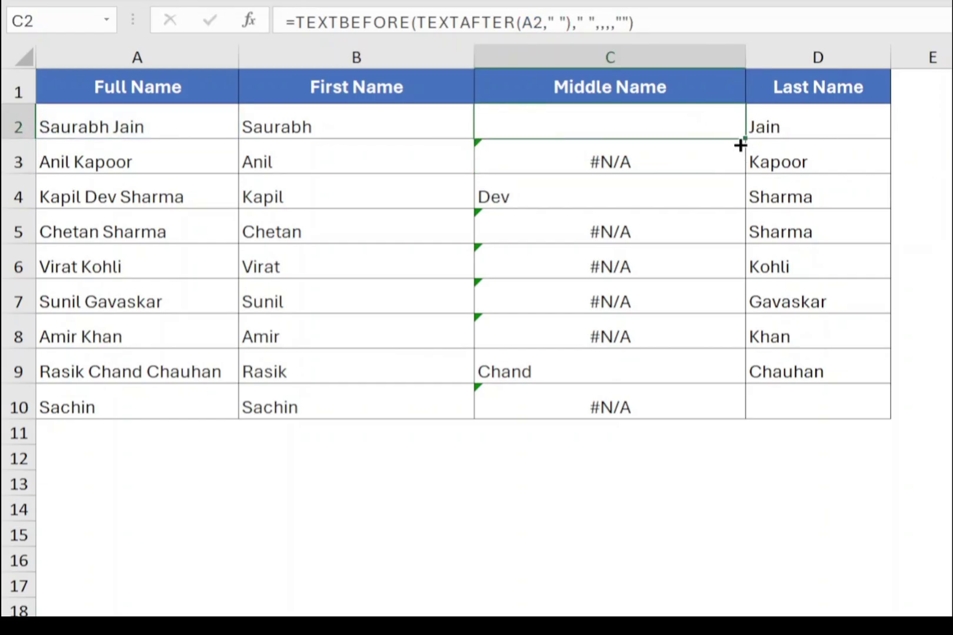
{"action": "double_click", "coordinate": [744, 140]}
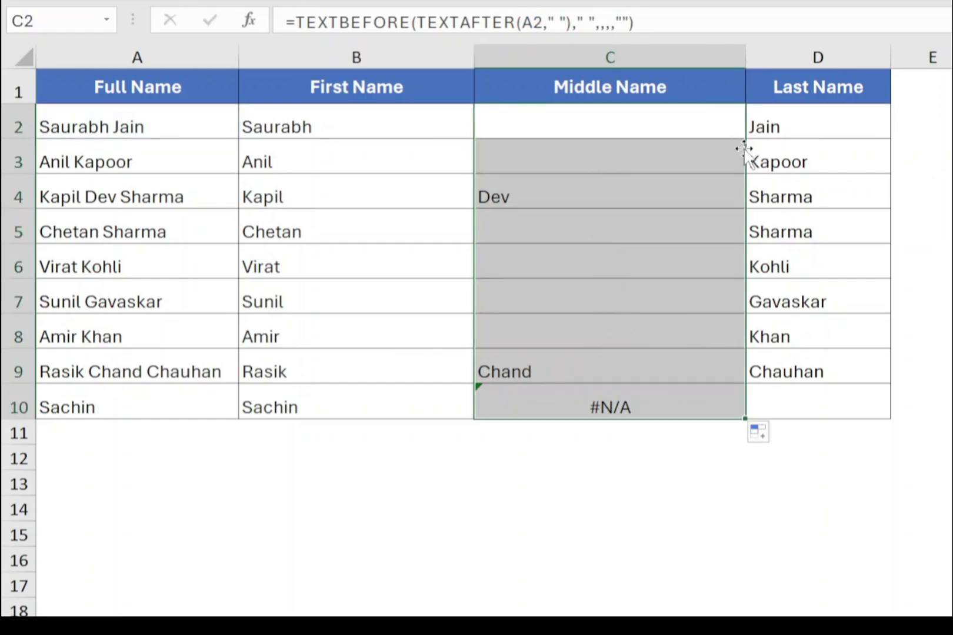
{"action": "left_click", "coordinate": [551, 148]}
{"action": "left_click", "coordinate": [563, 224]}
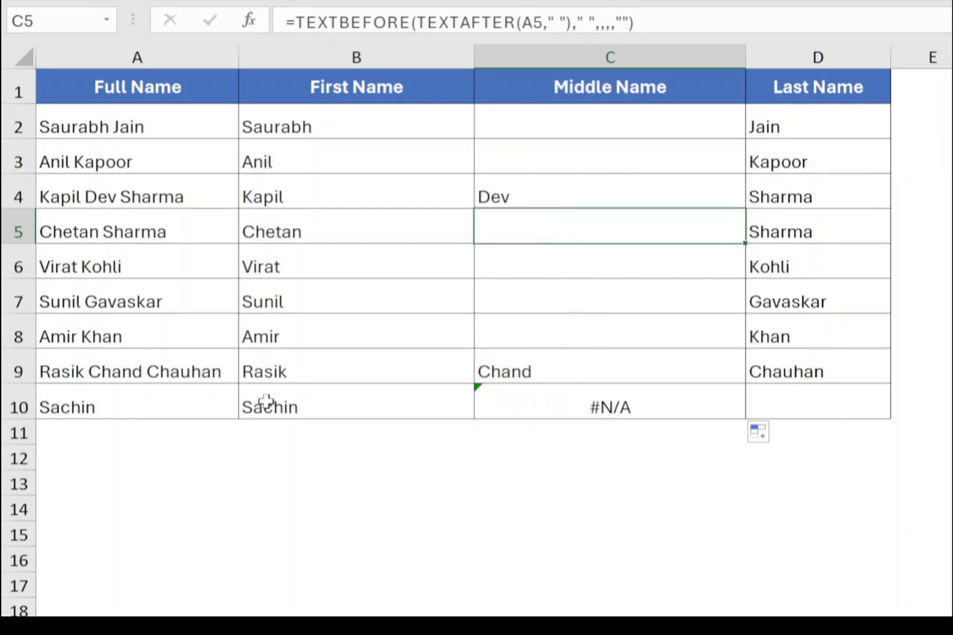
{"action": "left_click", "coordinate": [571, 400]}
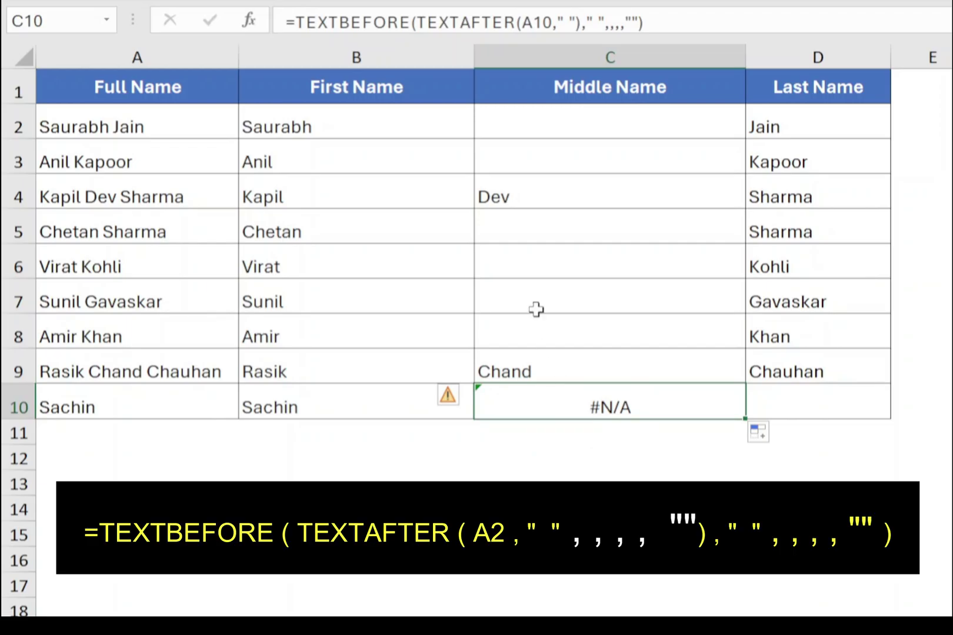
Give C10's inner TEXTAFTER a "" fallback and copy the fixed formula up to C2.
{"action": "key", "text": "F2"}
{"action": "type", "text": ",,,,"}
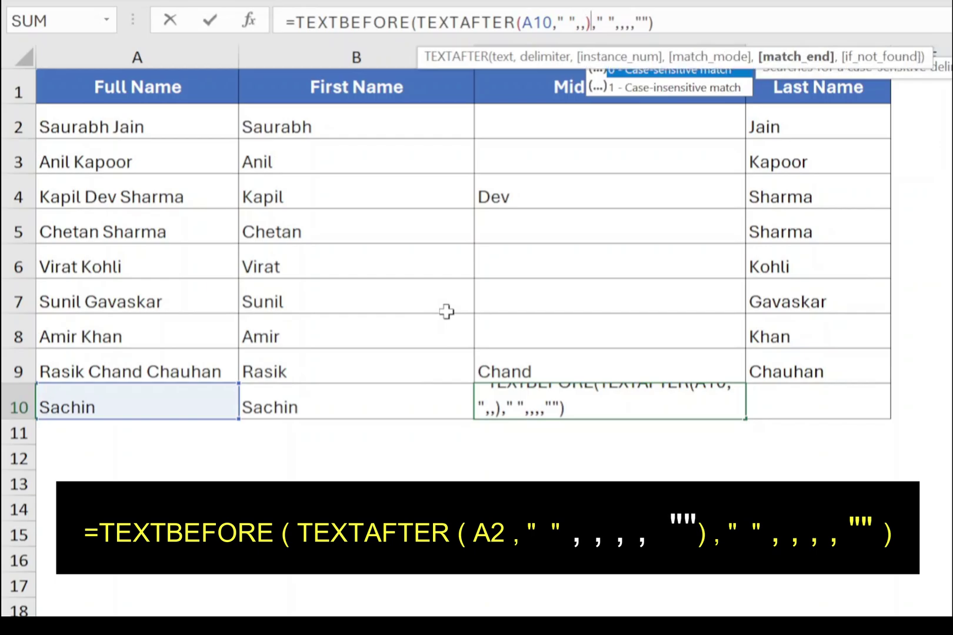
{"action": "type", "text": "\"\""}
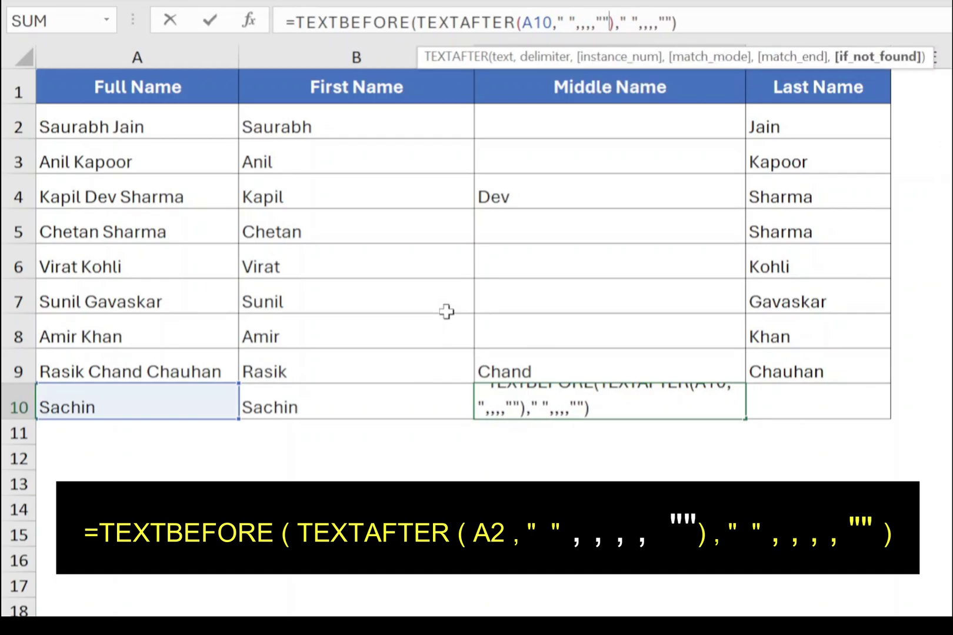
{"action": "key", "text": "Return"}
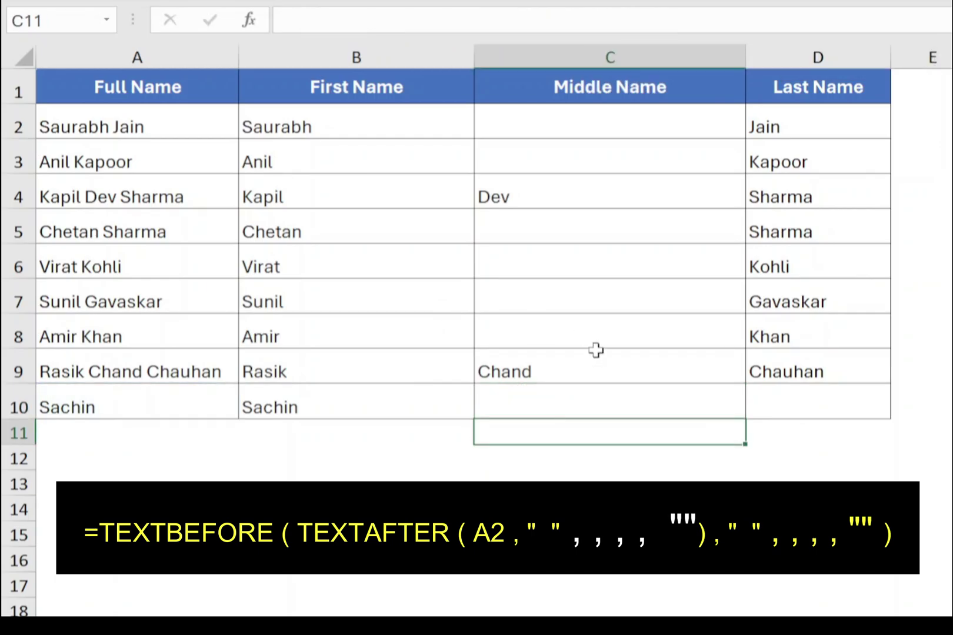
{"action": "left_click", "coordinate": [706, 410]}
{"action": "left_click_drag", "start_coordinate": [744, 418], "coordinate": [729, 119]}
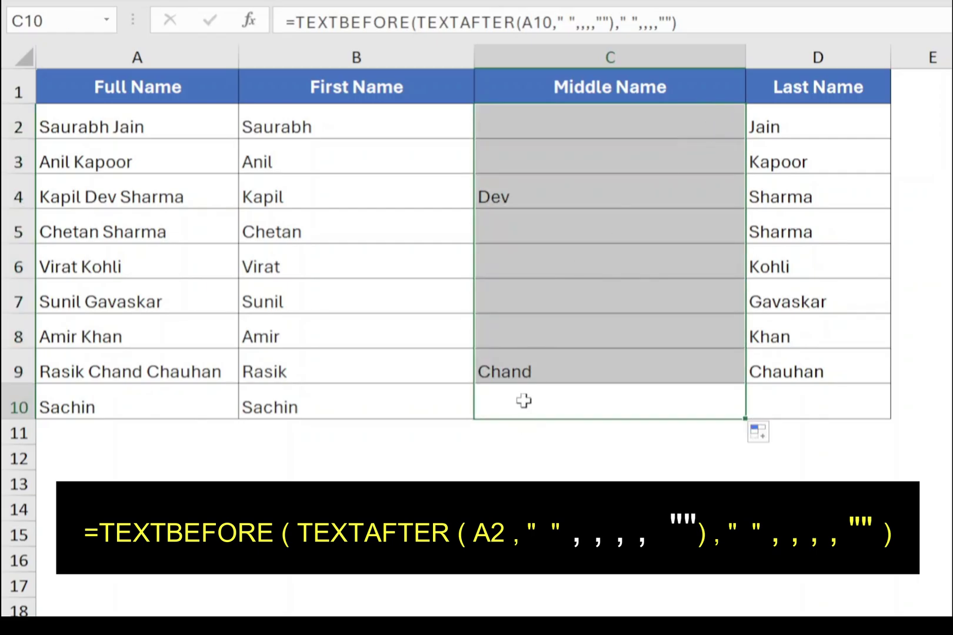
{"action": "left_click", "coordinate": [525, 359]}
{"action": "key", "text": "Up"}
{"action": "key", "text": "Up"}
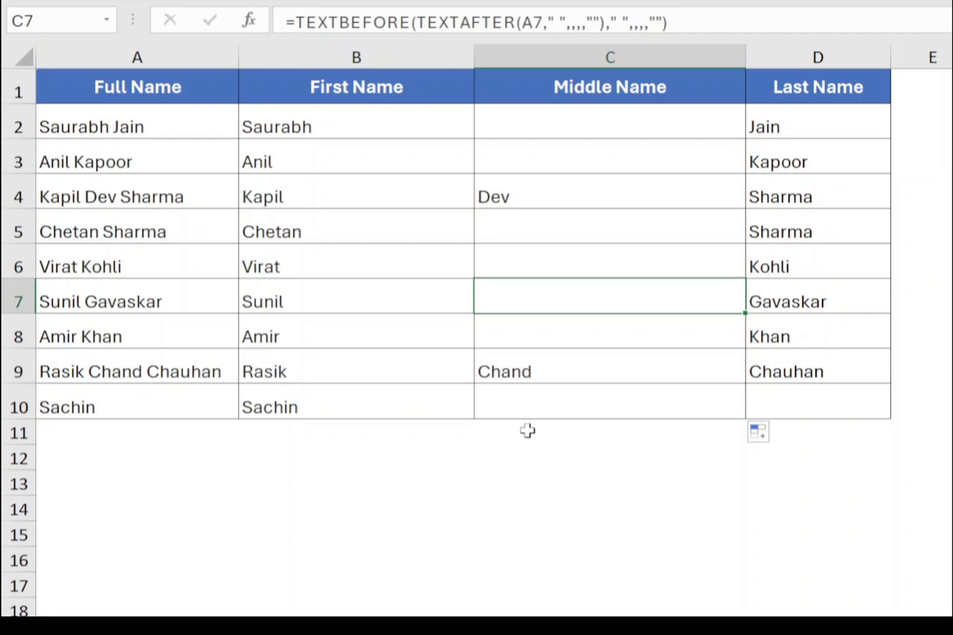
{"action": "left_click", "coordinate": [362, 289]}
{"action": "left_click", "coordinate": [764, 316]}
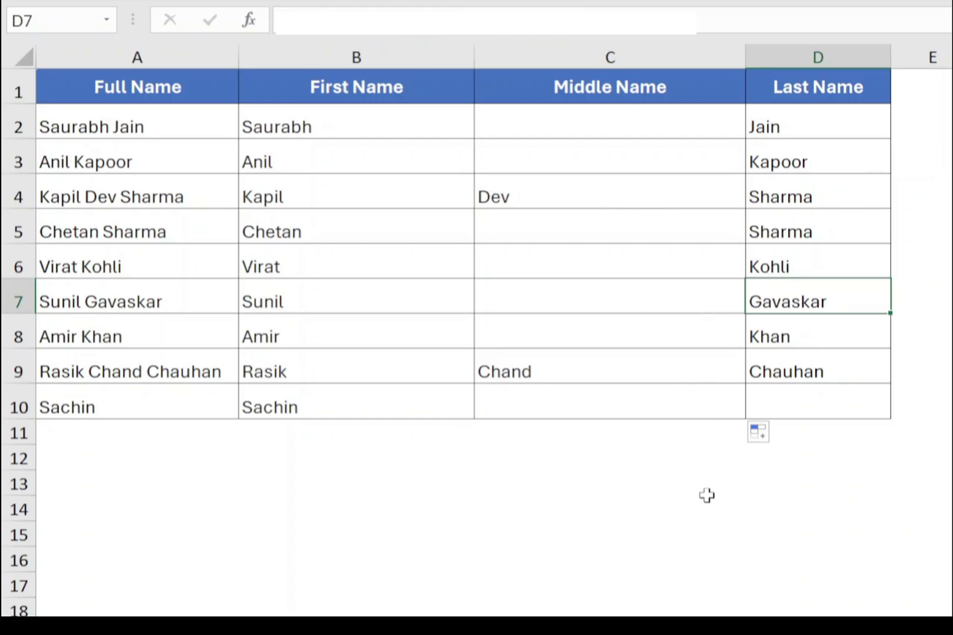
{"action": "left_click", "coordinate": [270, 338]}
{"action": "left_click", "coordinate": [291, 291]}
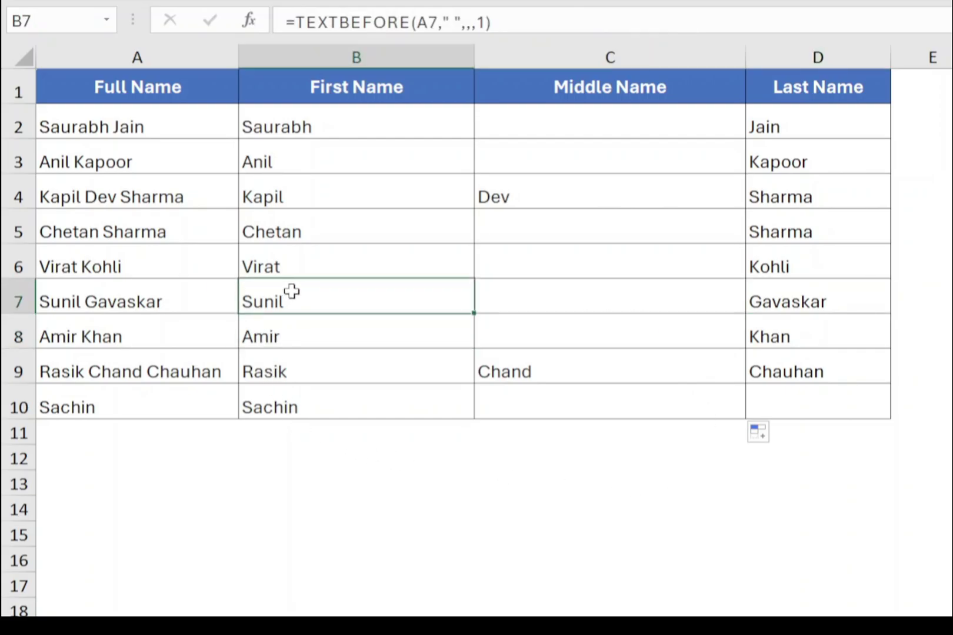
{"action": "left_click", "coordinate": [549, 263]}
{"action": "left_click", "coordinate": [769, 232]}
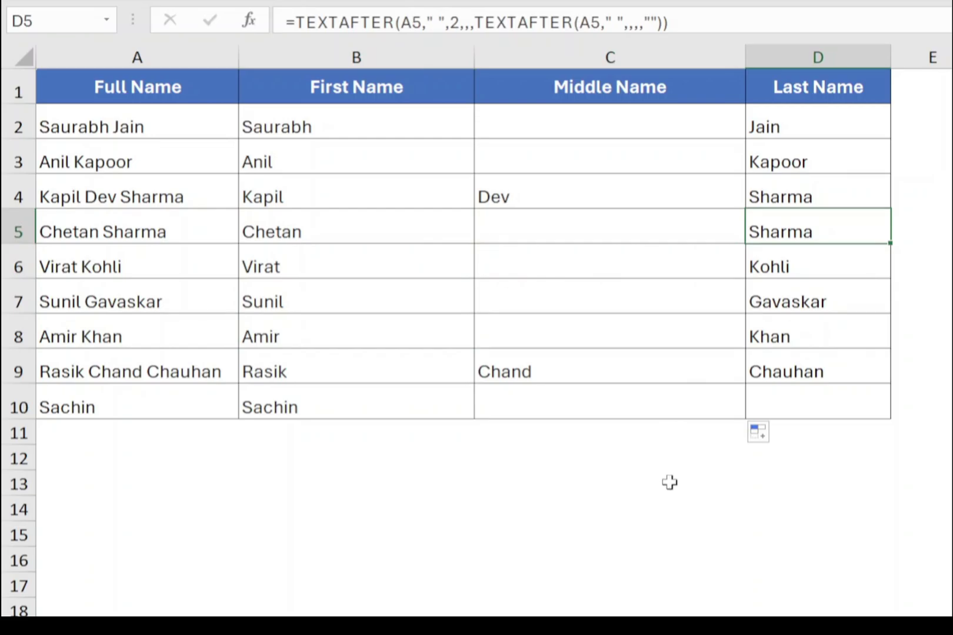
{"action": "left_click", "coordinate": [49, 196]}
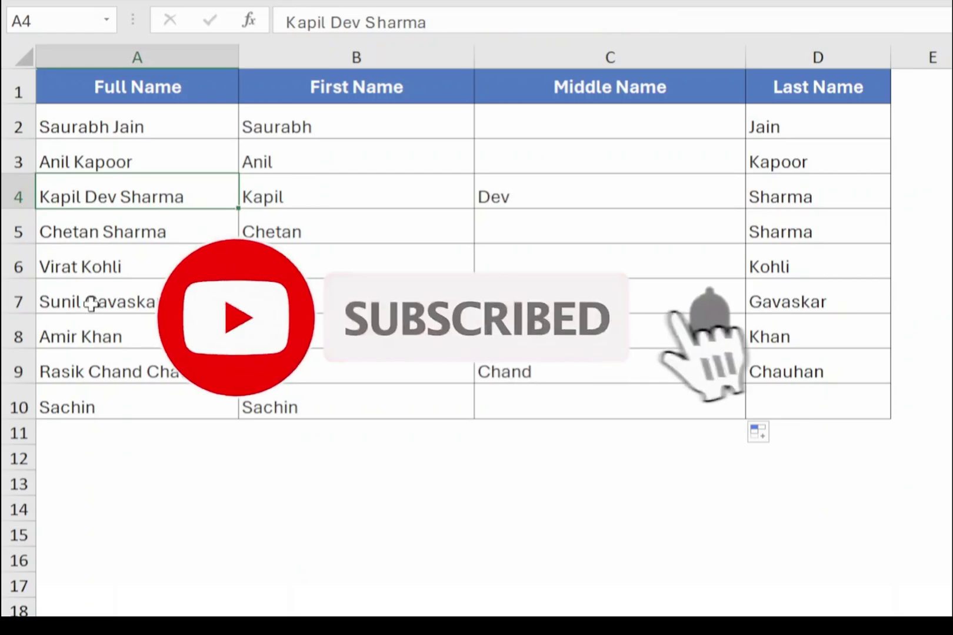